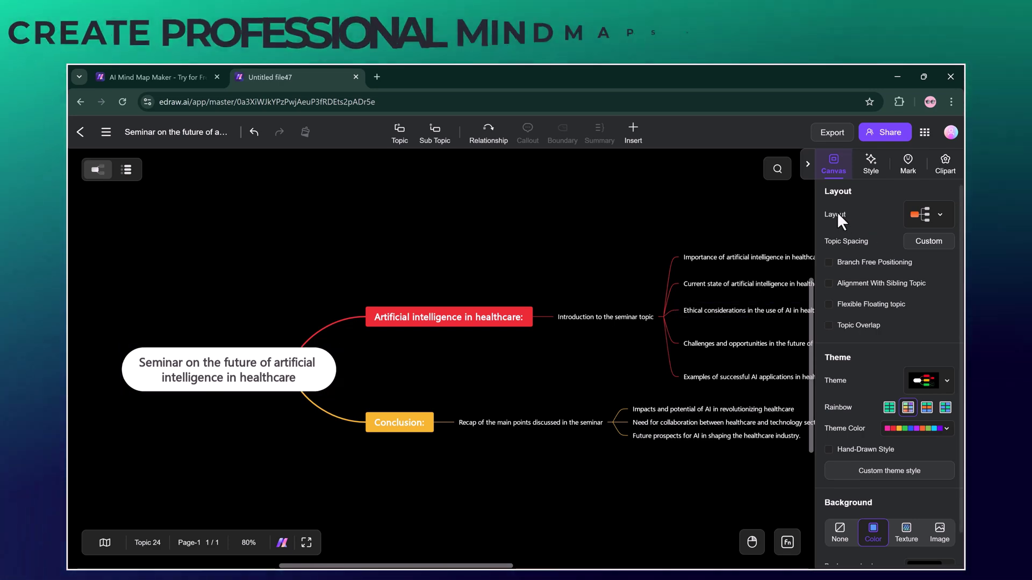
Step: Cycle the seminar mind map through left, right, vertical and two-sided tree layouts
{"action": "left_click", "coordinate": [939, 214]}
{"action": "left_click", "coordinate": [903, 242]}
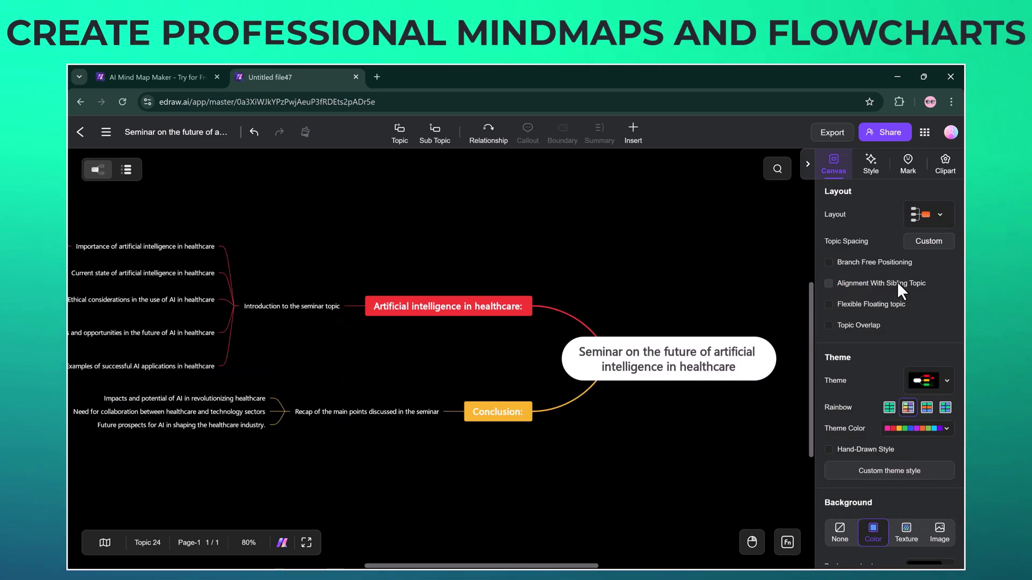
{"action": "left_click", "coordinate": [939, 214]}
{"action": "left_click", "coordinate": [928, 250]}
{"action": "left_click", "coordinate": [940, 215]}
{"action": "left_click", "coordinate": [890, 322]}
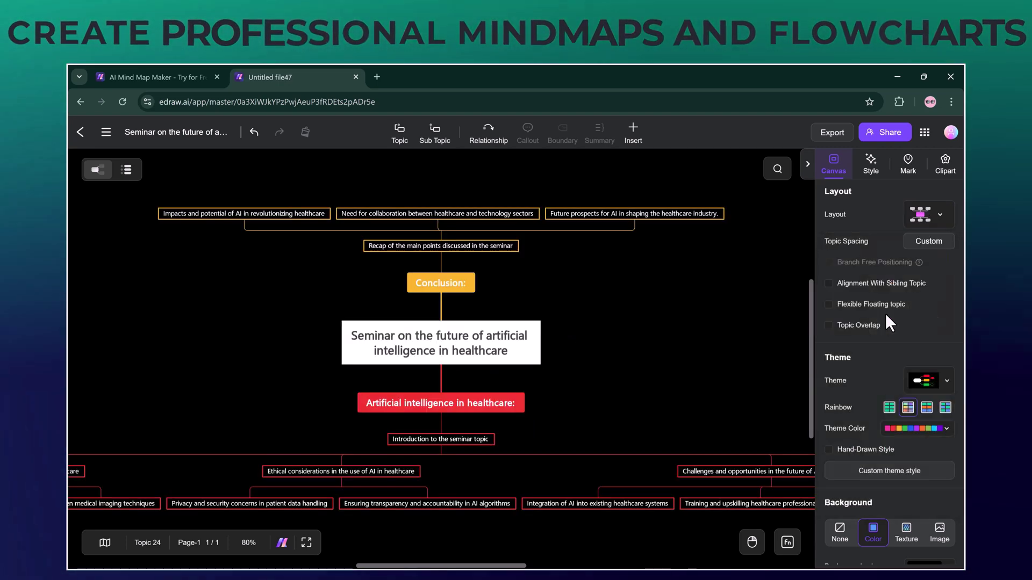
{"action": "left_click", "coordinate": [940, 214]}
{"action": "left_click", "coordinate": [920, 330]}
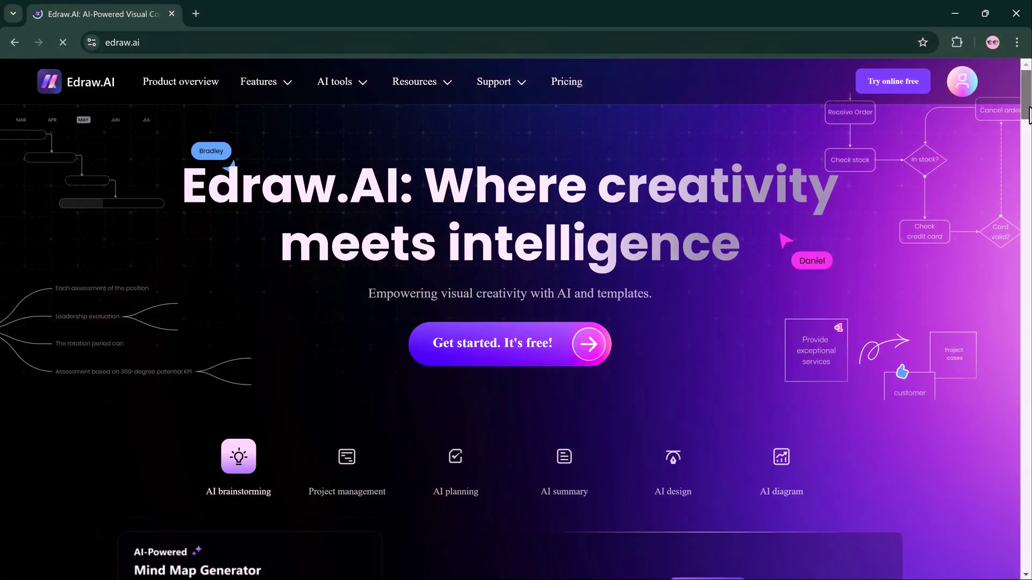
Step: Scroll down the edraw.ai landing page to the AI tools and template gallery
{"action": "left_click_drag", "start_coordinate": [1028, 113], "coordinate": [1028, 148]}
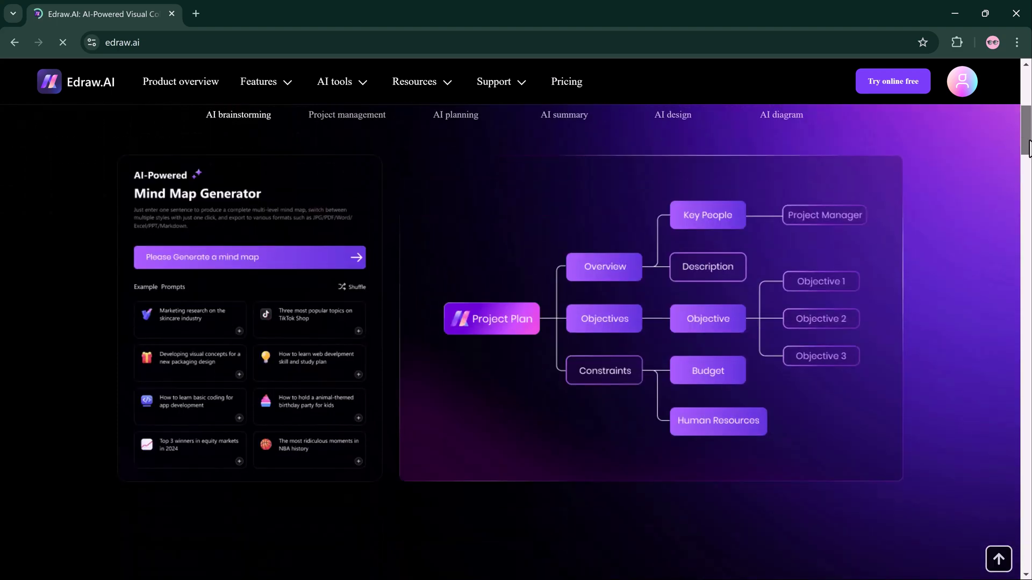
{"action": "left_click_drag", "start_coordinate": [1028, 147], "coordinate": [1029, 197]}
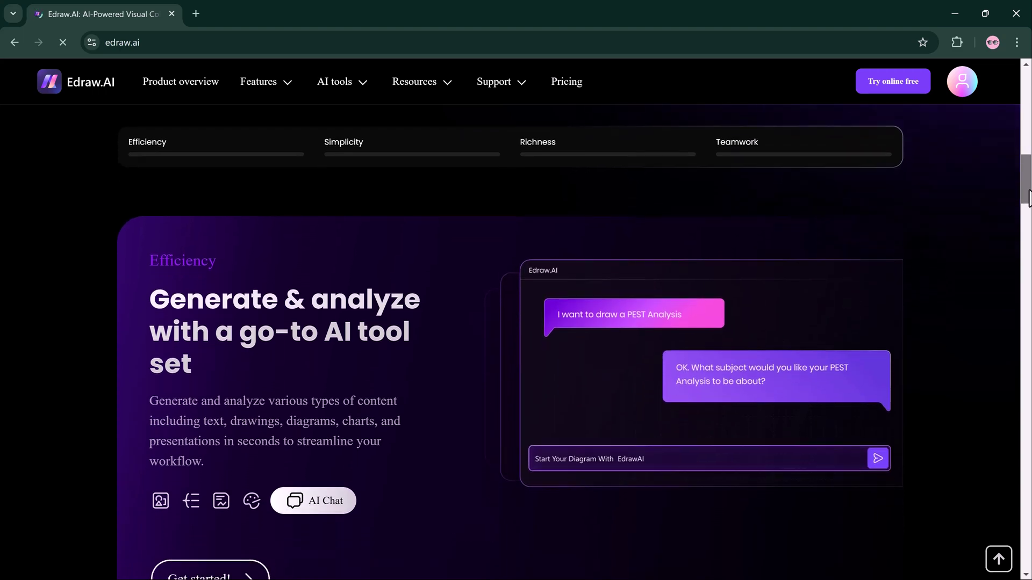
{"action": "left_click_drag", "start_coordinate": [1028, 215], "coordinate": [1029, 547]}
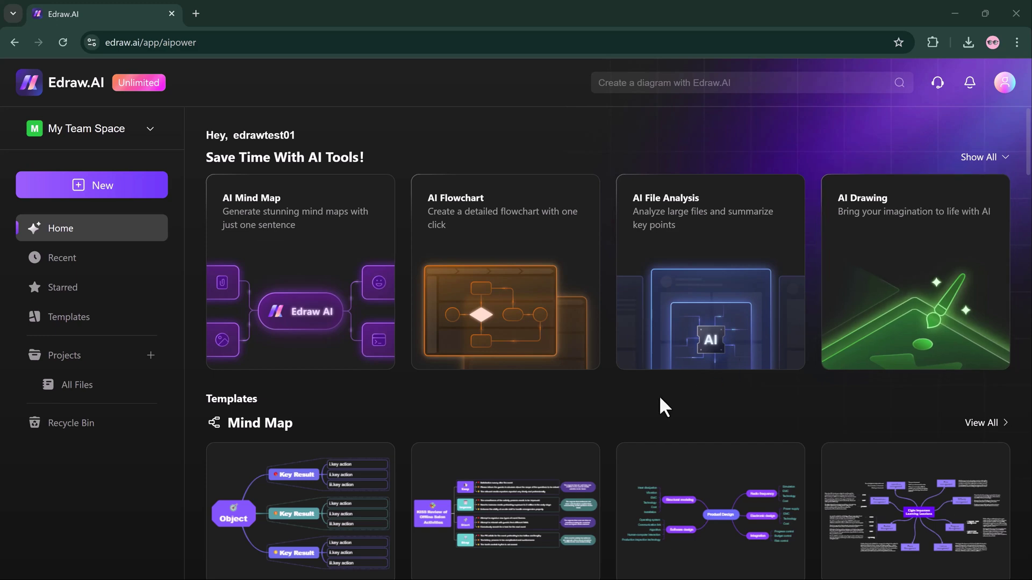
{"action": "scroll", "coordinate": [655, 395], "scroll_direction": "down", "scroll_amount": 3}
{"action": "scroll", "coordinate": [656, 395], "scroll_direction": "down", "scroll_amount": 2}
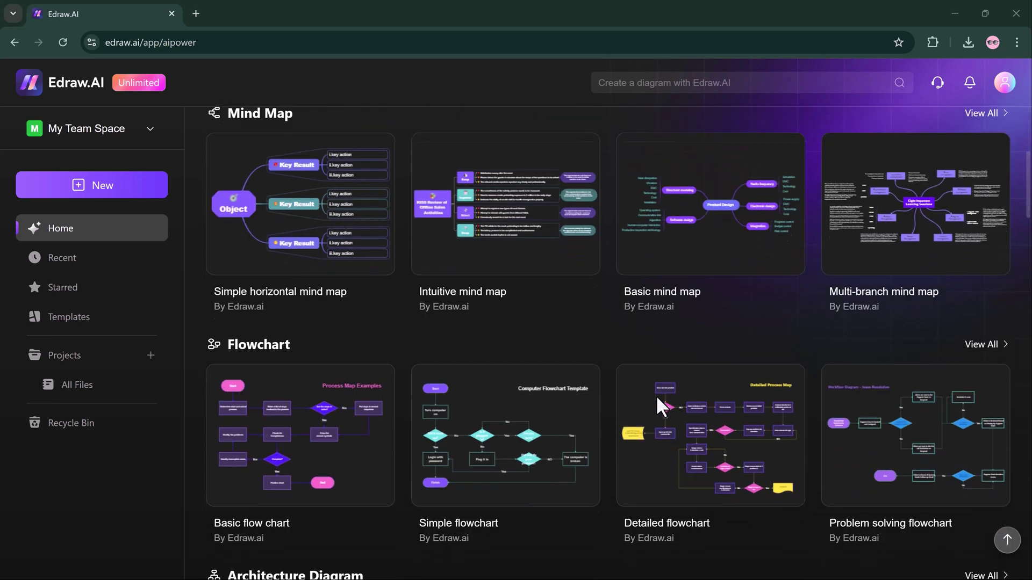
{"action": "scroll", "coordinate": [656, 395], "scroll_direction": "down", "scroll_amount": 1}
{"action": "scroll", "coordinate": [656, 395], "scroll_direction": "down", "scroll_amount": 1}
{"action": "scroll", "coordinate": [656, 395], "scroll_direction": "down", "scroll_amount": 3}
{"action": "scroll", "coordinate": [656, 396], "scroll_direction": "down", "scroll_amount": 3}
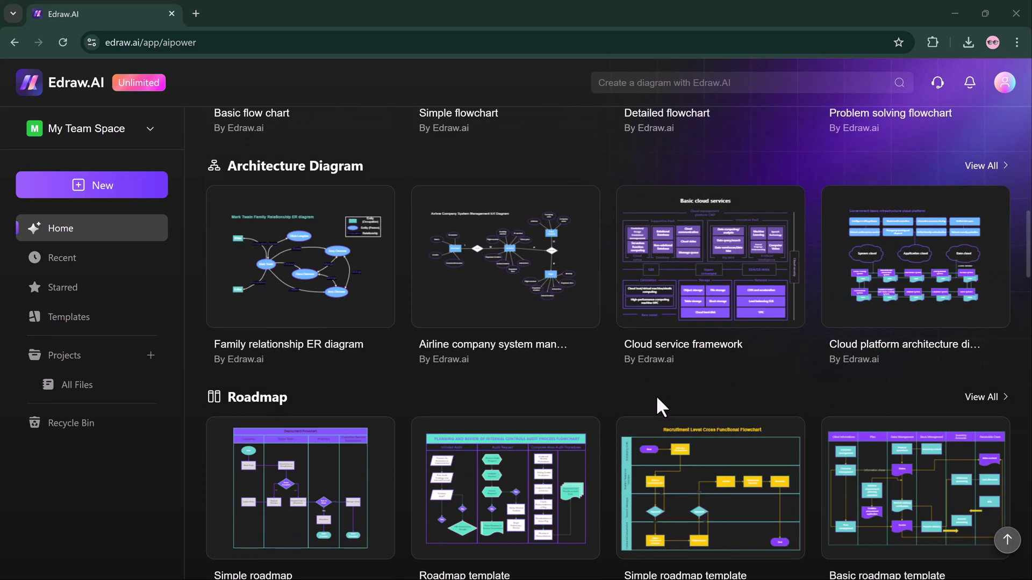
{"action": "scroll", "coordinate": [656, 395], "scroll_direction": "down", "scroll_amount": 3}
{"action": "scroll", "coordinate": [655, 395], "scroll_direction": "down", "scroll_amount": 1}
{"action": "scroll", "coordinate": [657, 401], "scroll_direction": "down", "scroll_amount": 2}
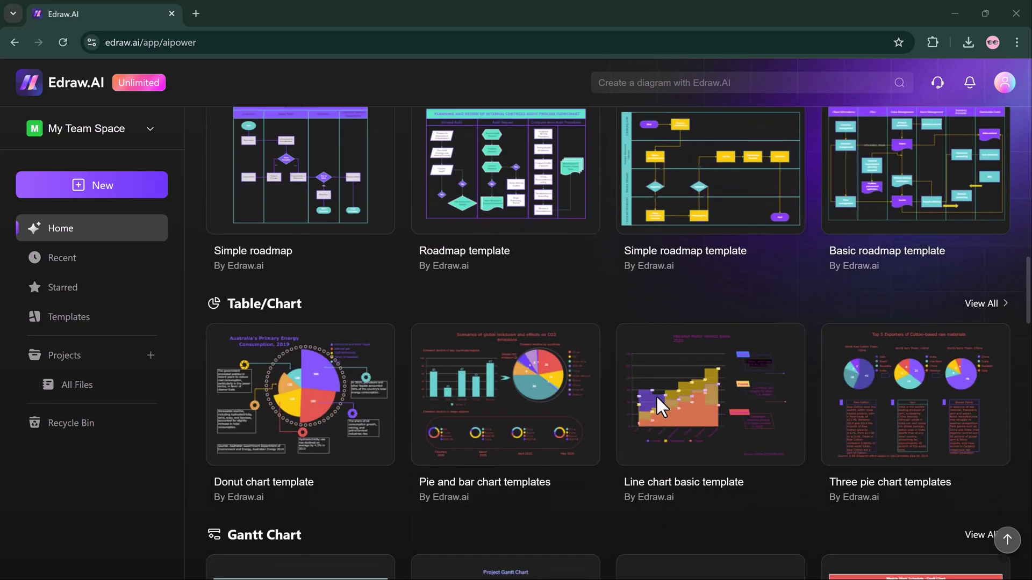
{"action": "scroll", "coordinate": [657, 400], "scroll_direction": "down", "scroll_amount": 1}
{"action": "scroll", "coordinate": [657, 401], "scroll_direction": "down", "scroll_amount": 4}
{"action": "scroll", "coordinate": [657, 399], "scroll_direction": "down", "scroll_amount": 3}
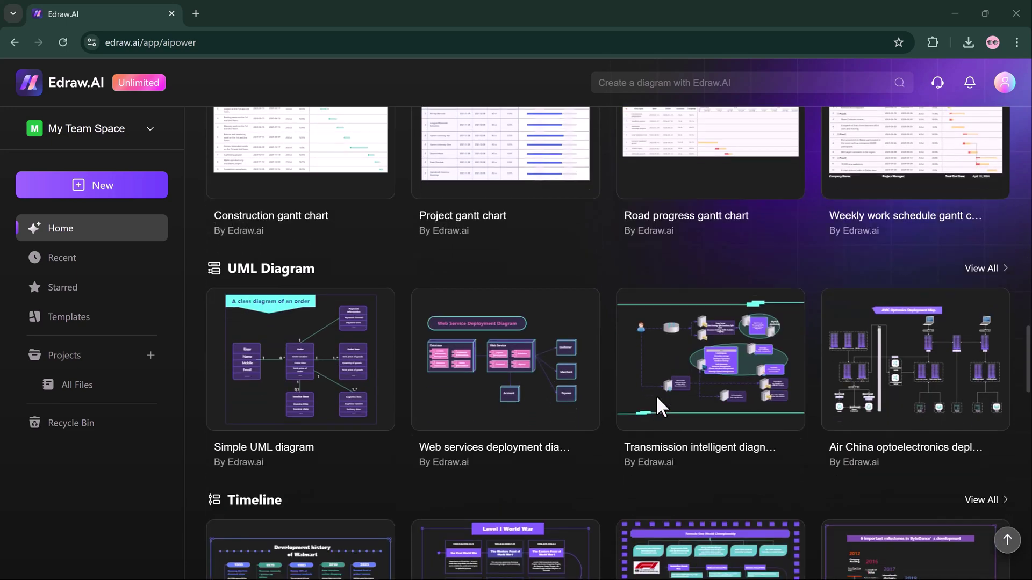
{"action": "scroll", "coordinate": [657, 398], "scroll_direction": "down", "scroll_amount": 2}
{"action": "scroll", "coordinate": [656, 399], "scroll_direction": "down", "scroll_amount": 1}
{"action": "scroll", "coordinate": [657, 399], "scroll_direction": "down", "scroll_amount": 2}
{"action": "scroll", "coordinate": [656, 395], "scroll_direction": "down", "scroll_amount": 1}
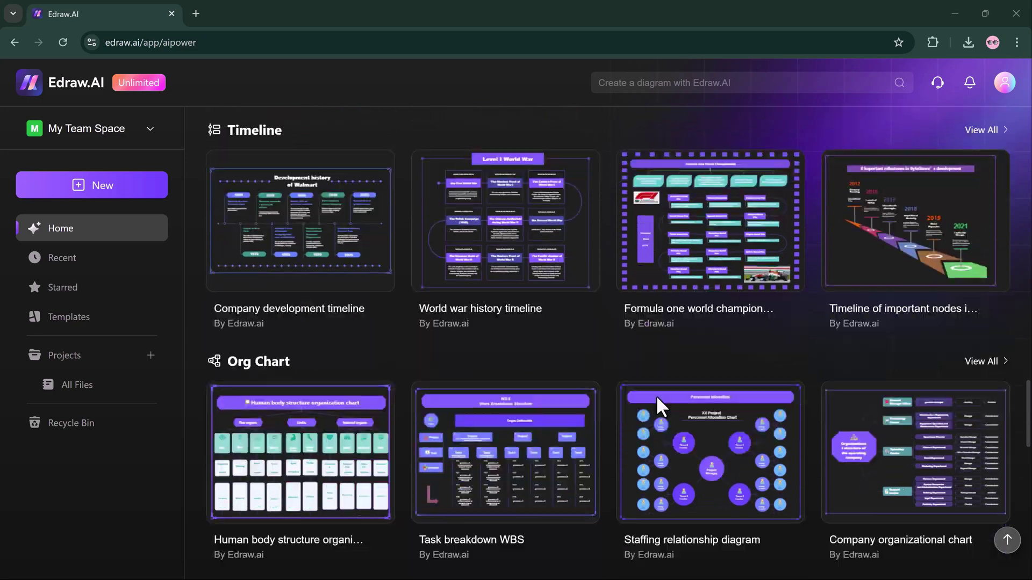
{"action": "scroll", "coordinate": [656, 395], "scroll_direction": "down", "scroll_amount": 4}
{"action": "scroll", "coordinate": [656, 395], "scroll_direction": "up", "scroll_amount": 3}
{"action": "scroll", "coordinate": [656, 395], "scroll_direction": "up", "scroll_amount": 15}
{"action": "scroll", "coordinate": [655, 395], "scroll_direction": "up", "scroll_amount": 10}
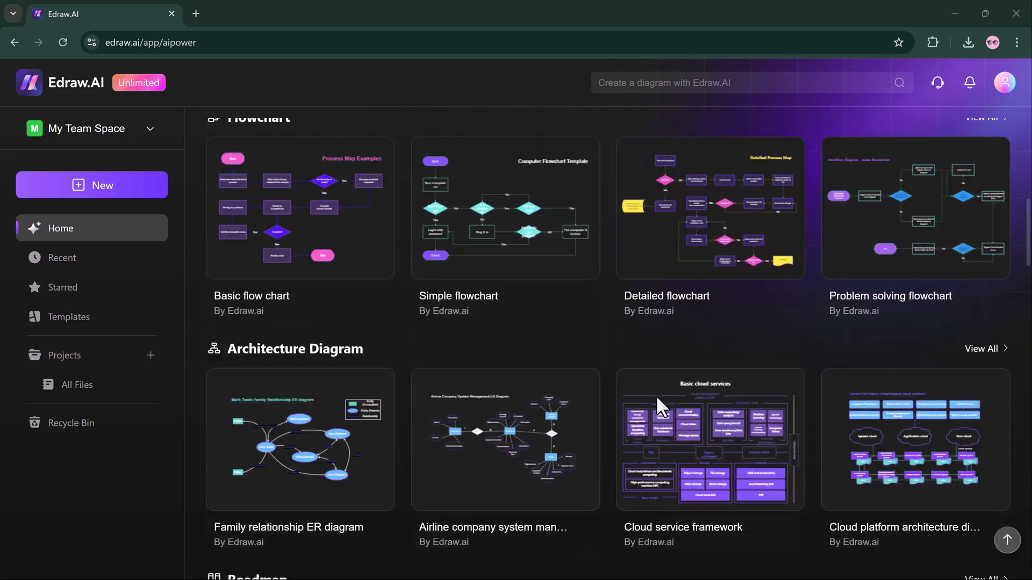
{"action": "scroll", "coordinate": [656, 395], "scroll_direction": "up", "scroll_amount": 6}
{"action": "scroll", "coordinate": [656, 395], "scroll_direction": "up", "scroll_amount": 3}
Step: Generate a mind map from the 'future of AI in healthcare' seminar example prompt
{"action": "left_click", "coordinate": [303, 242]}
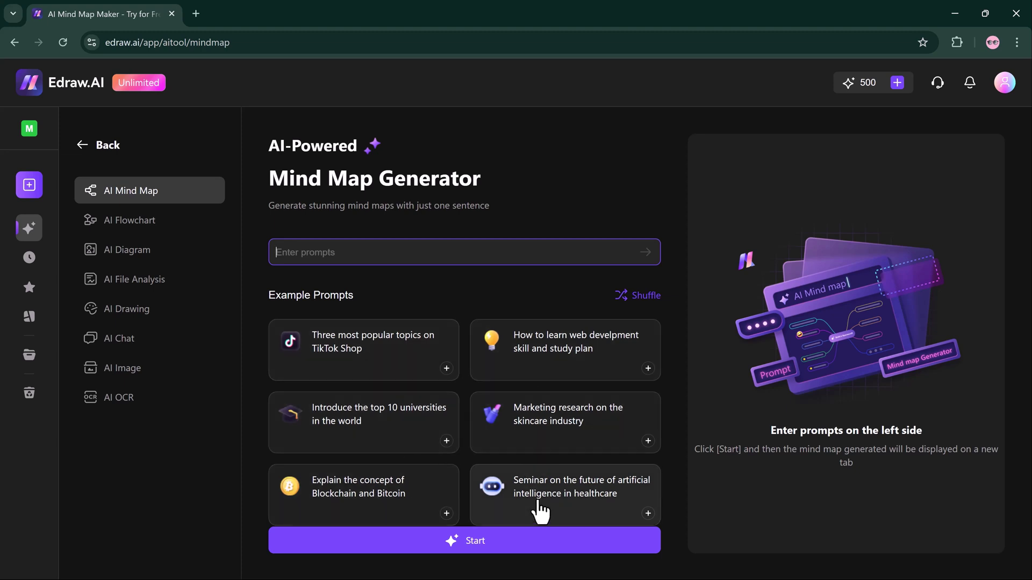
{"action": "left_click", "coordinate": [584, 508]}
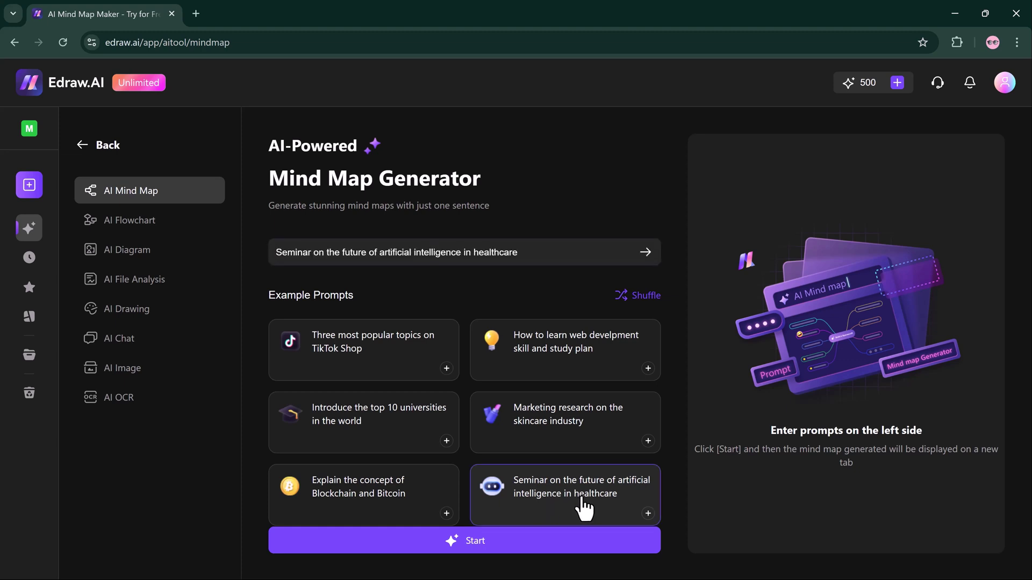
{"action": "left_click", "coordinate": [490, 541]}
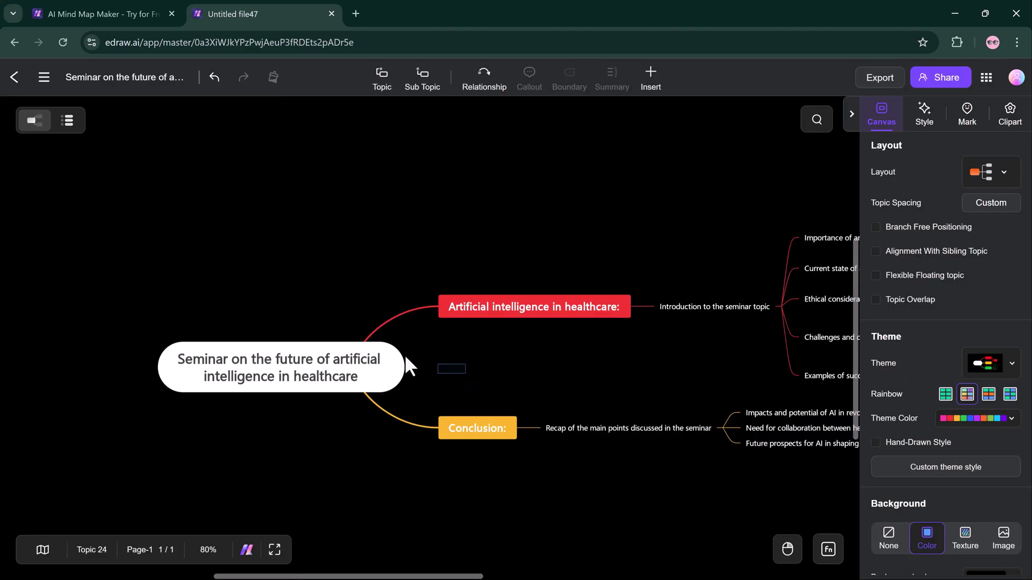
Step: Drag the seminar mind map to the left on the canvas
{"action": "left_click", "coordinate": [356, 345]}
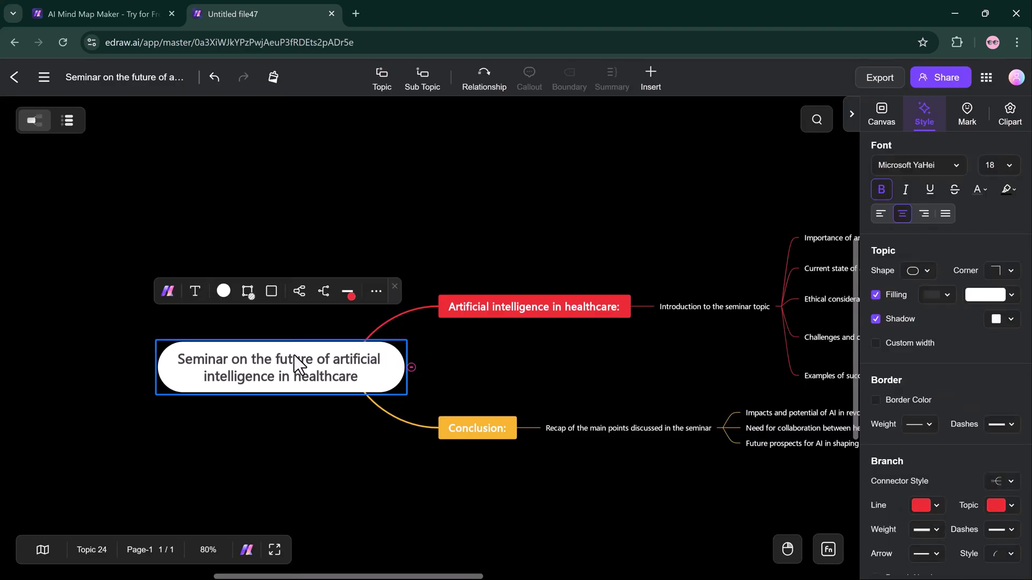
{"action": "left_click_drag", "start_coordinate": [294, 356], "coordinate": [200, 339]}
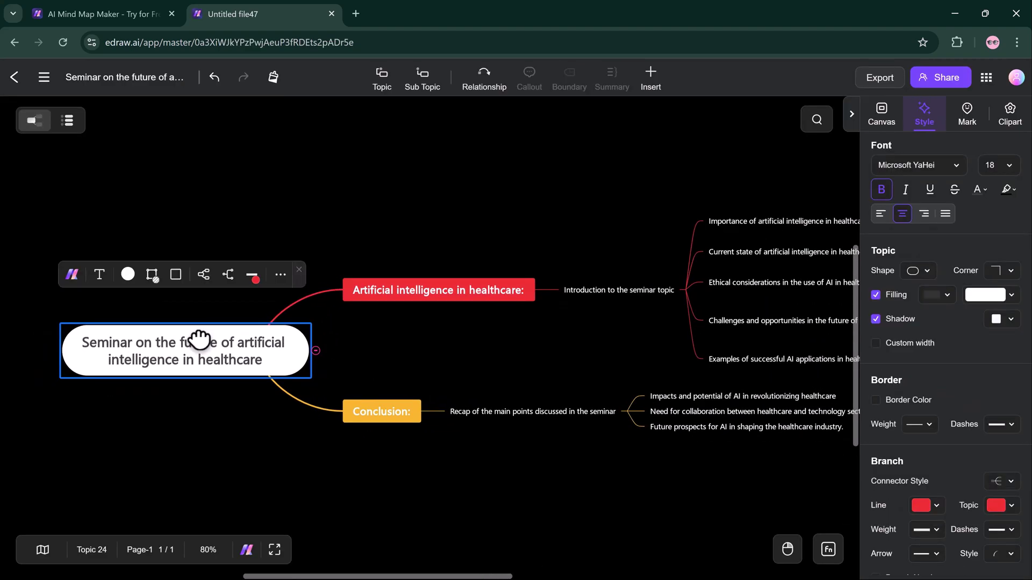
{"action": "left_click", "coordinate": [331, 199]}
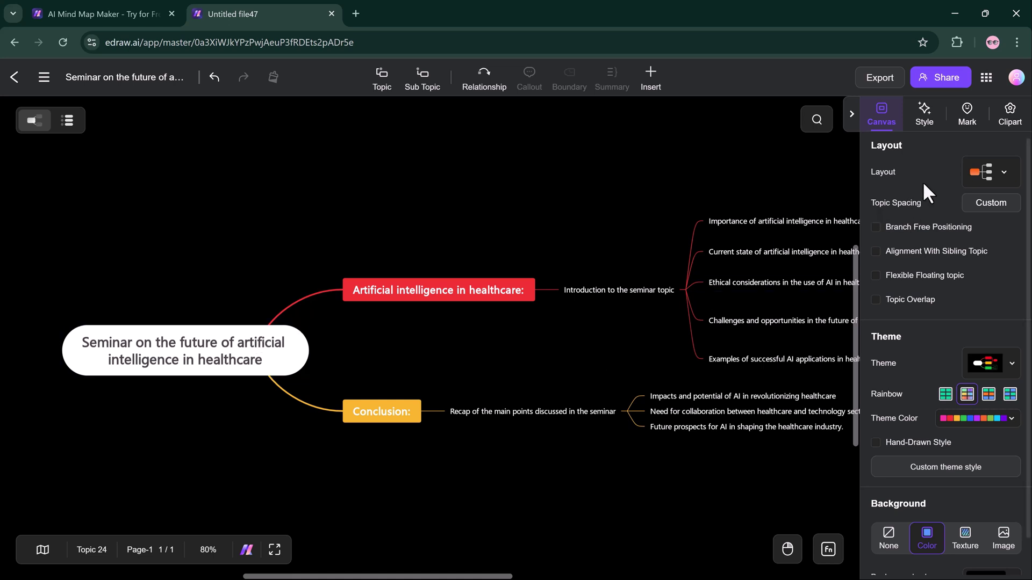
Step: Try left, vertical and top-down tree-with-list layouts, ending on the two-sided tree
{"action": "left_click", "coordinate": [1004, 176]}
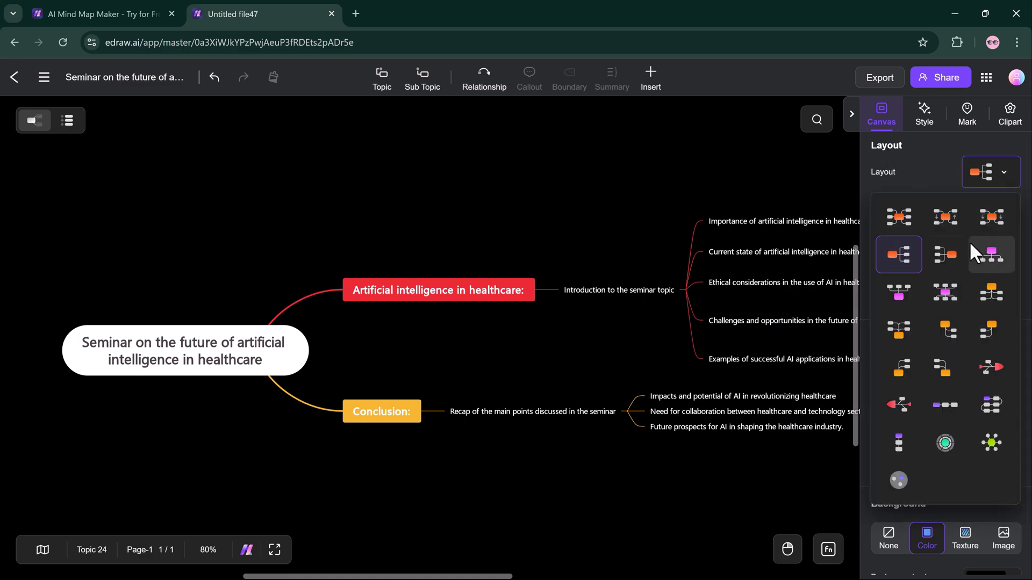
{"action": "left_click", "coordinate": [954, 250]}
{"action": "left_click", "coordinate": [1005, 171]}
{"action": "left_click", "coordinate": [998, 217]}
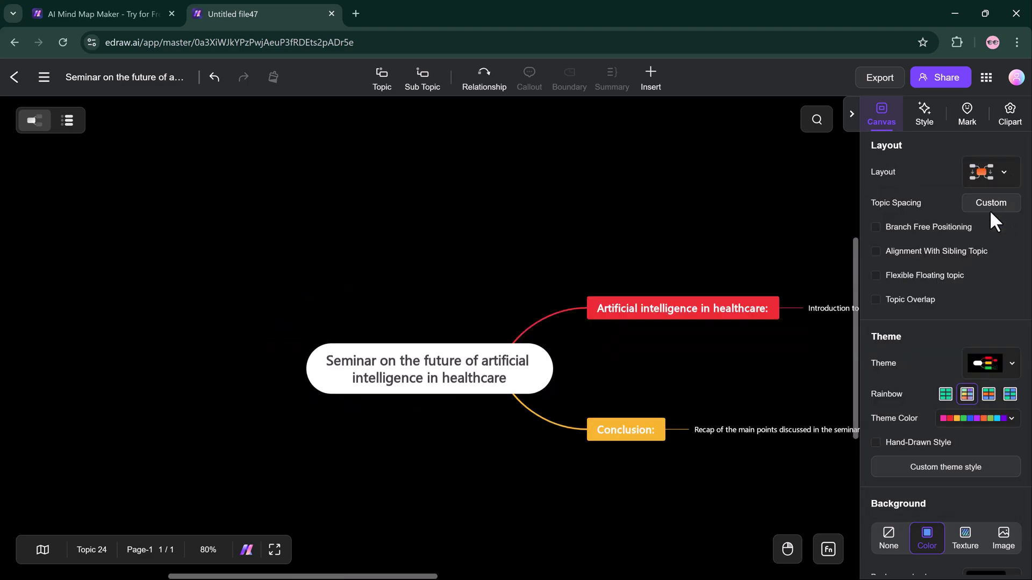
{"action": "left_click", "coordinate": [991, 171]}
{"action": "left_click", "coordinate": [945, 293]}
{"action": "left_click", "coordinate": [993, 170]}
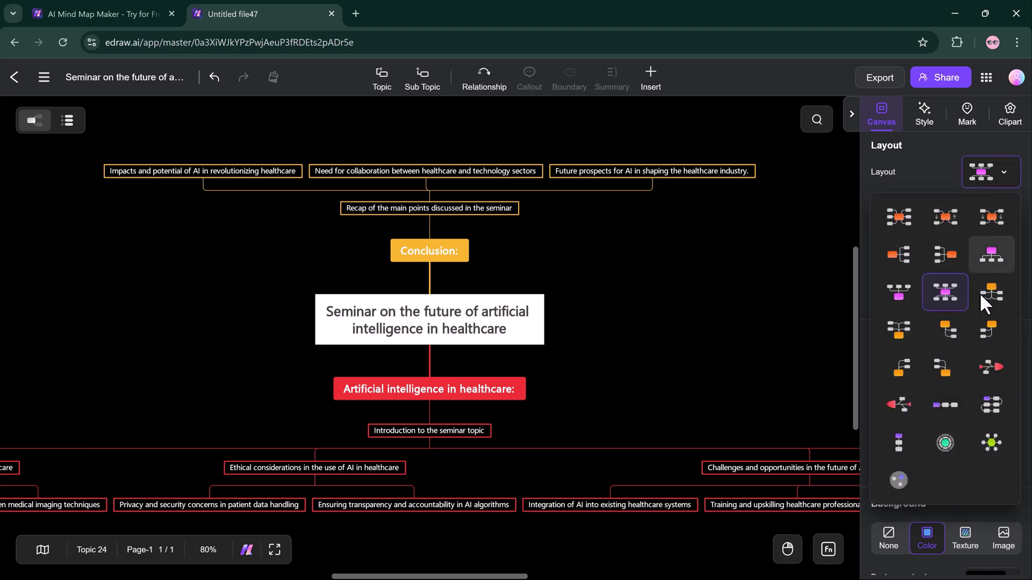
{"action": "left_click", "coordinate": [980, 293]}
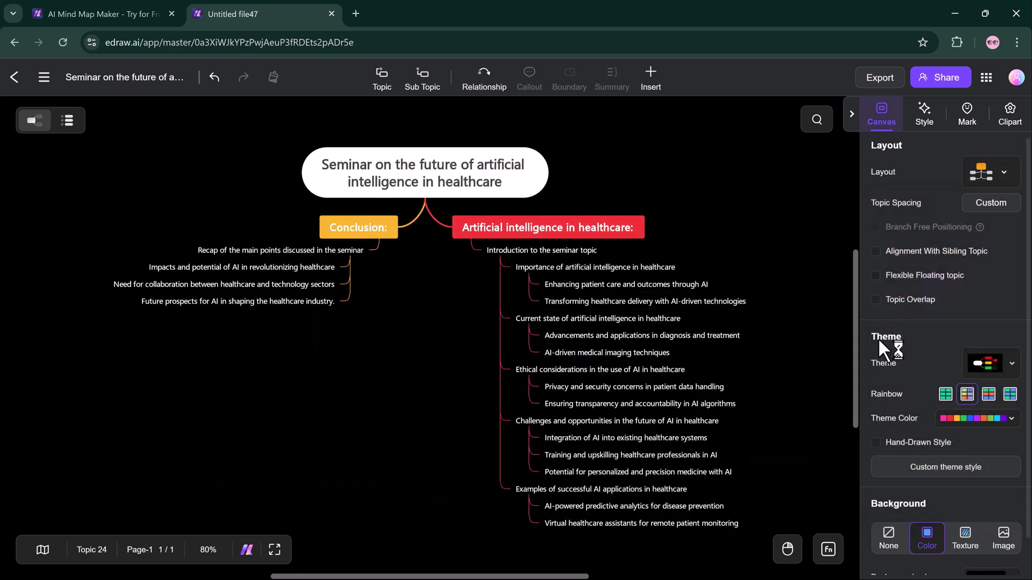
Step: Apply a dark hand-drawn theme to the mind map
{"action": "left_click", "coordinate": [1009, 366]}
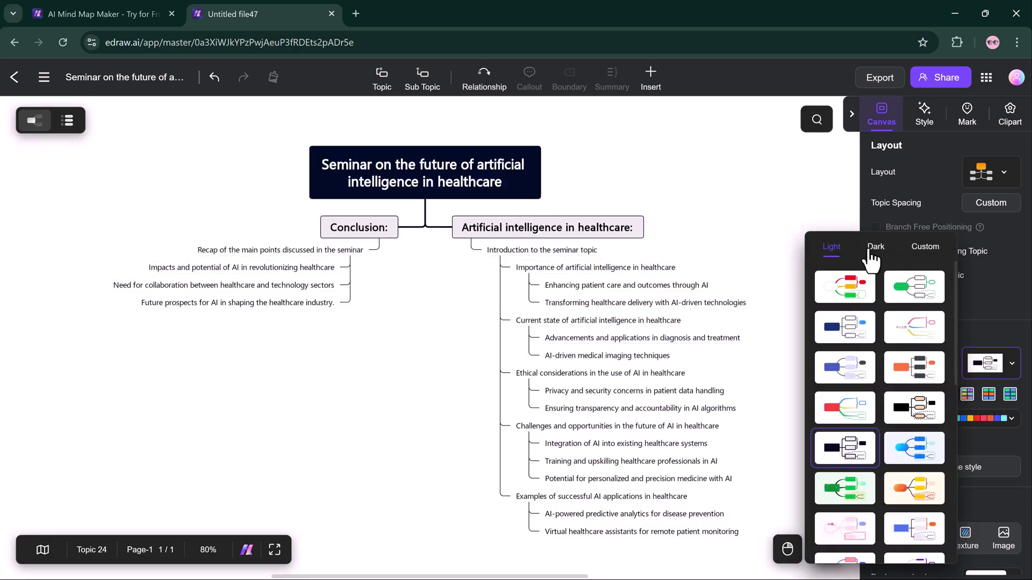
{"action": "left_click", "coordinate": [876, 247]}
{"action": "left_click", "coordinate": [860, 291]}
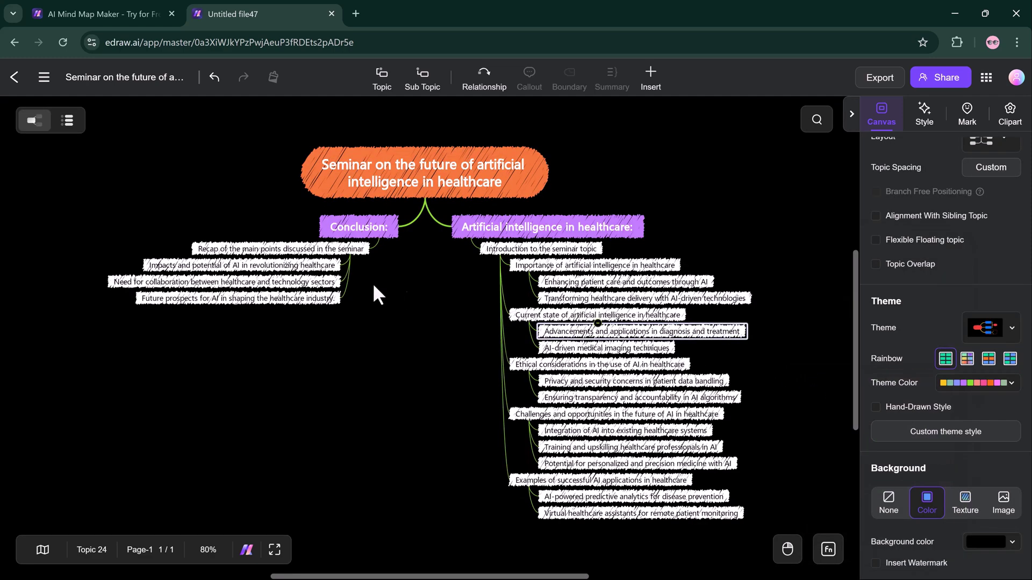
Step: Make the Impacts topic bold and italic with a pink sketchy fill
{"action": "left_click", "coordinate": [276, 266]}
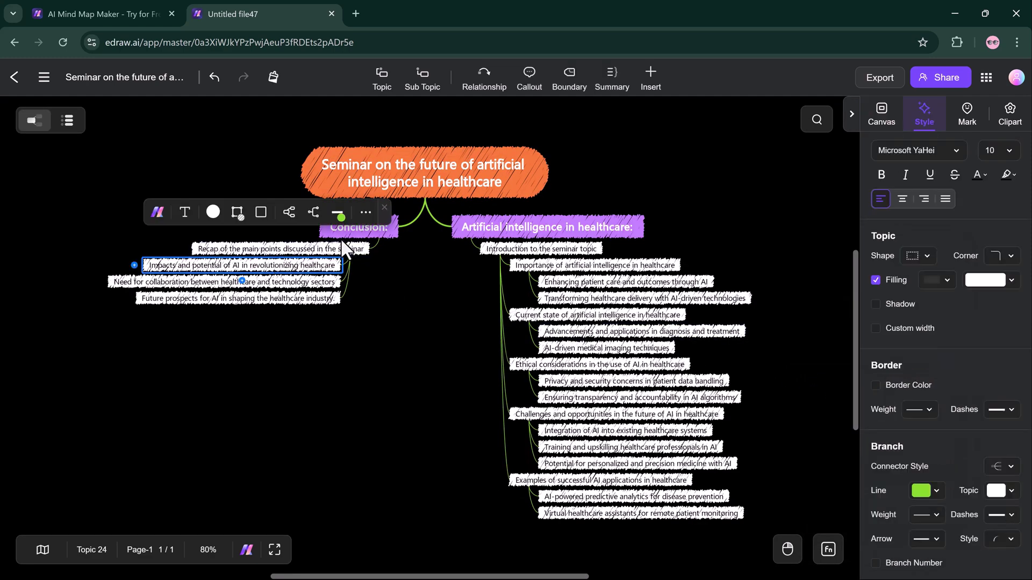
{"action": "scroll", "coordinate": [885, 165], "scroll_direction": "down", "scroll_amount": 1}
{"action": "left_click", "coordinate": [881, 154]}
{"action": "left_click", "coordinate": [930, 154]}
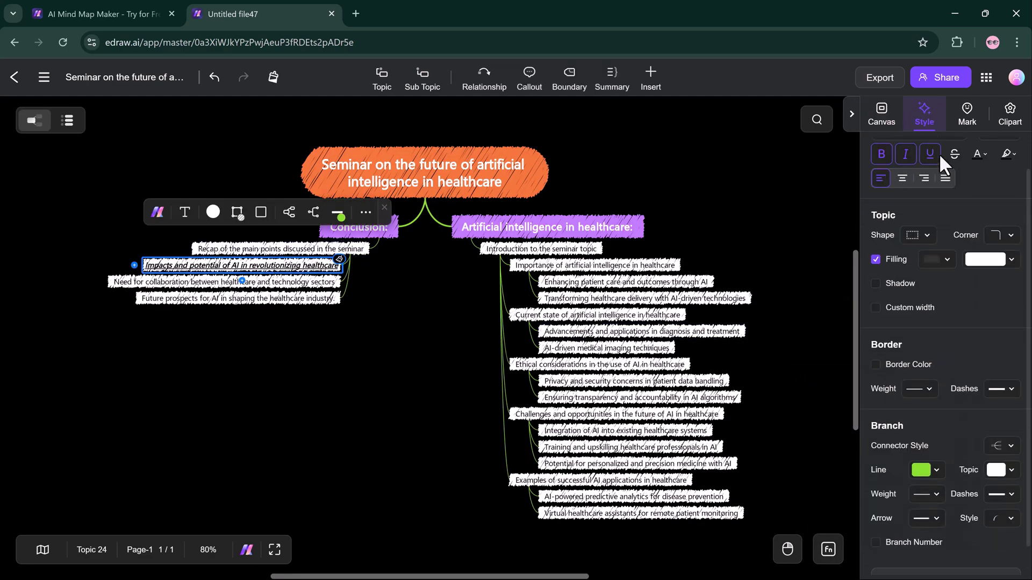
{"action": "left_click", "coordinate": [996, 258]}
{"action": "left_click", "coordinate": [957, 312]}
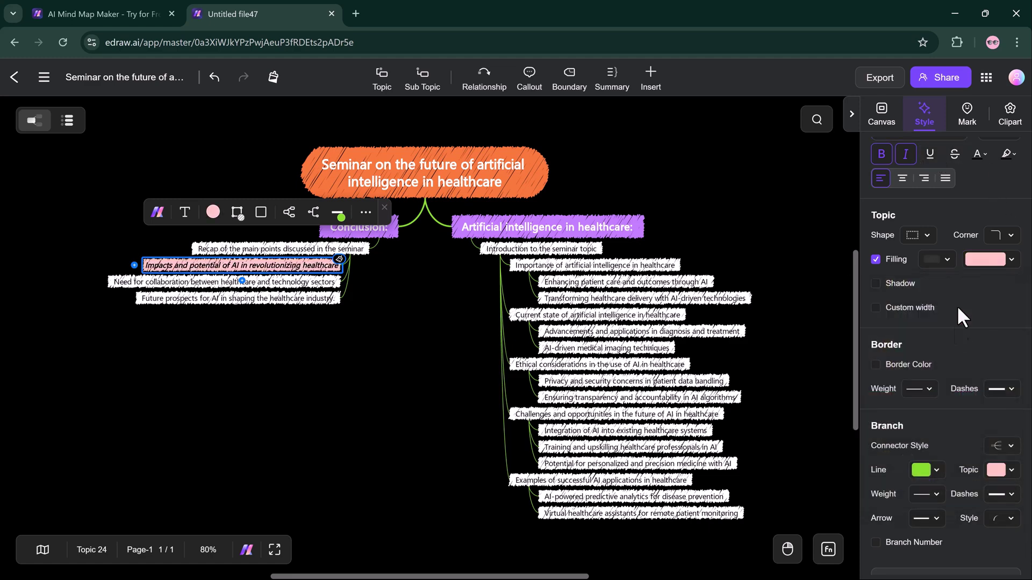
{"action": "left_click", "coordinate": [948, 263]}
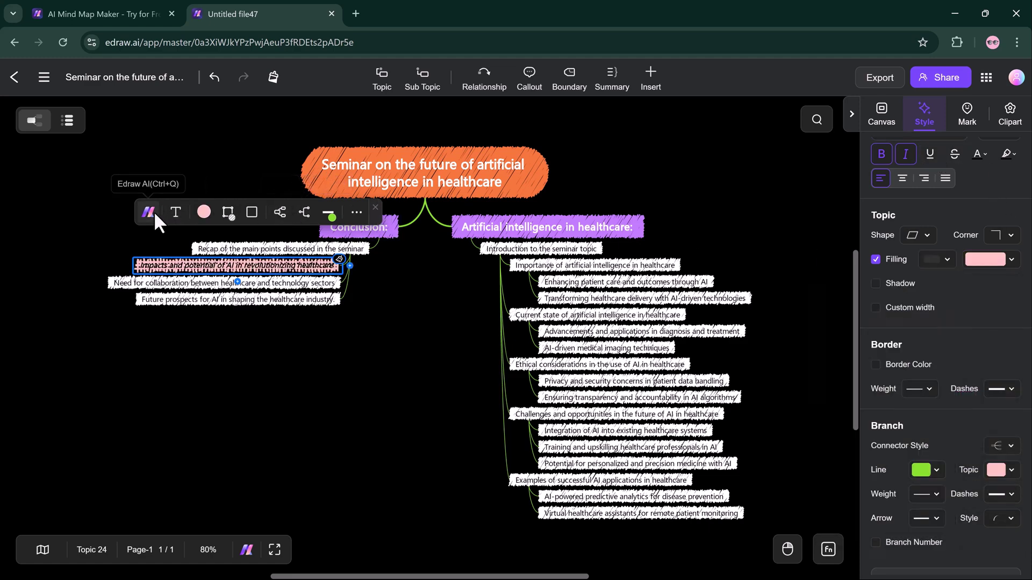
Step: Use Edraw AI Translation to translate the Impacts topic into Japanese
{"action": "left_click", "coordinate": [146, 211]}
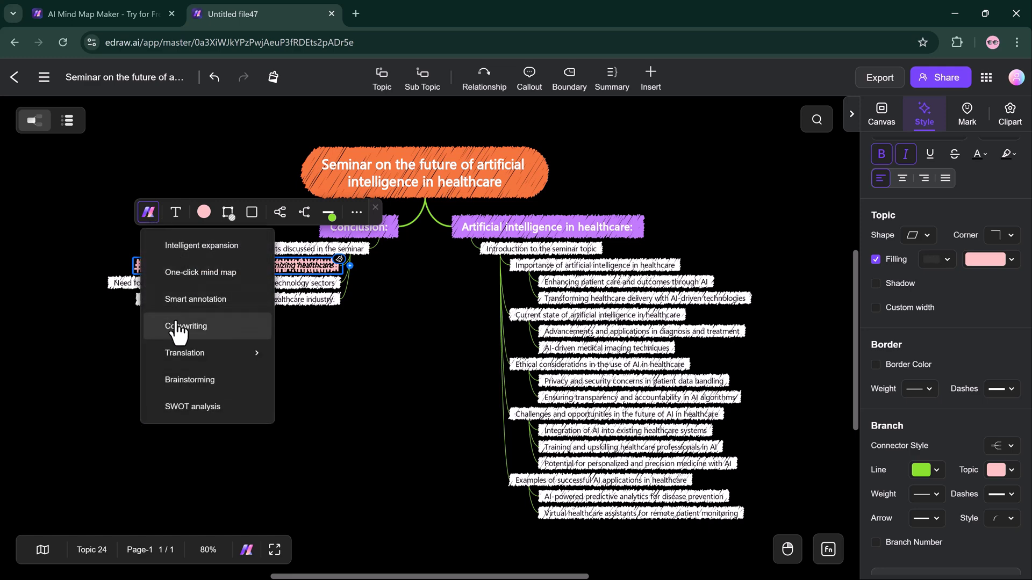
{"action": "mouse_move", "coordinate": [194, 353]}
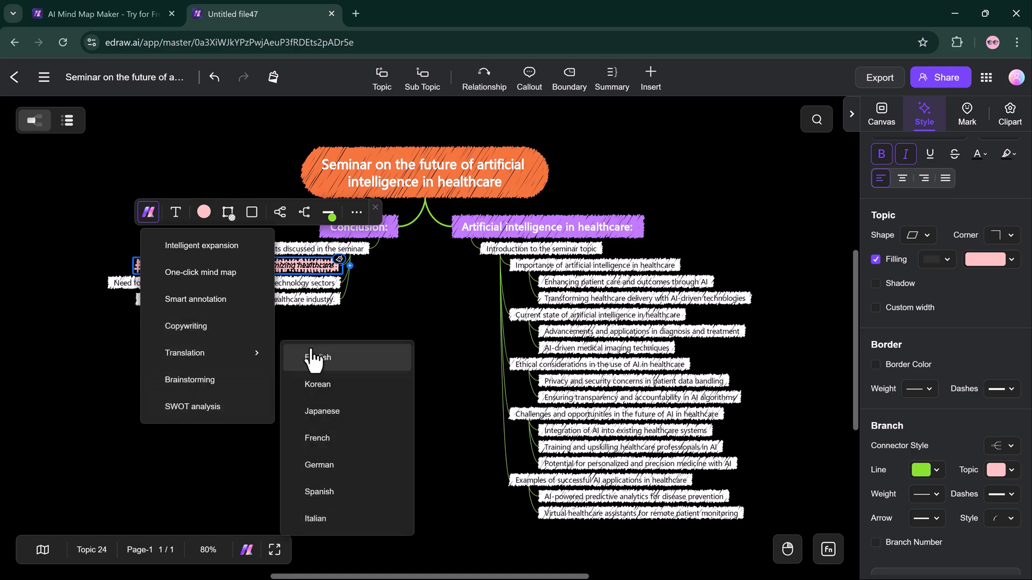
{"action": "left_click", "coordinate": [322, 413]}
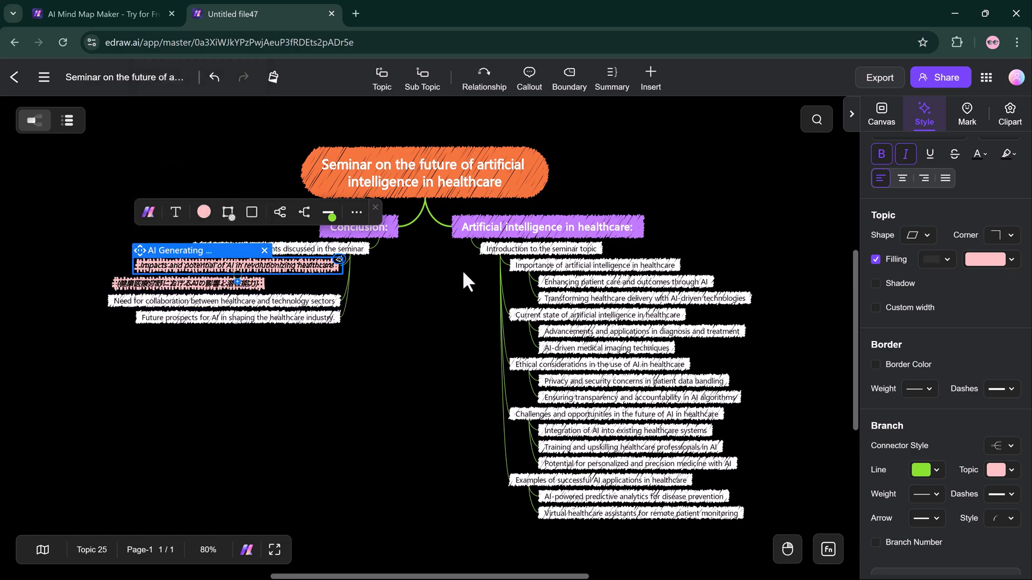
Step: Export the mind map as a JPEG image and close its file tab
{"action": "left_click", "coordinate": [881, 78]}
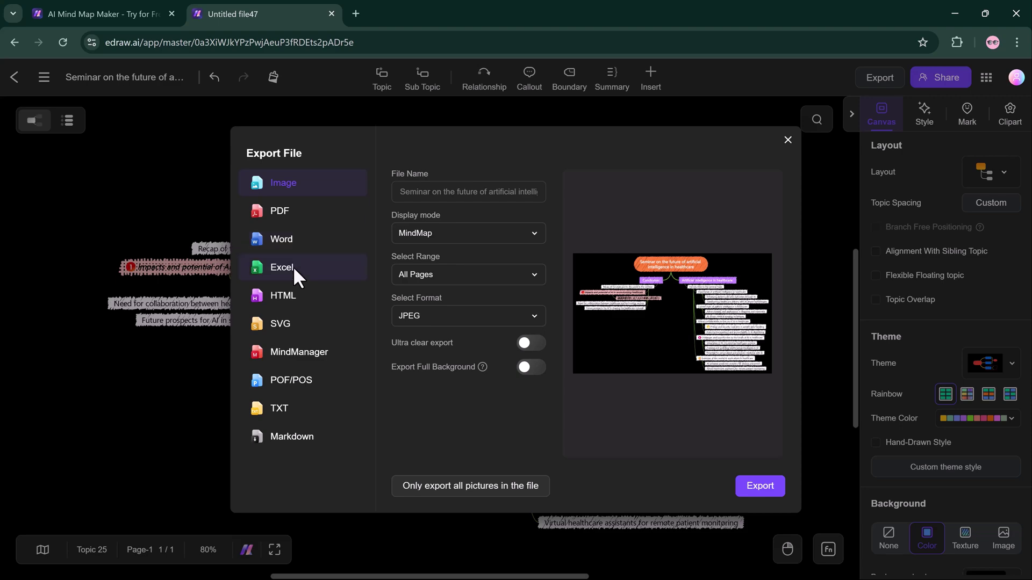
{"action": "left_click", "coordinate": [468, 316]}
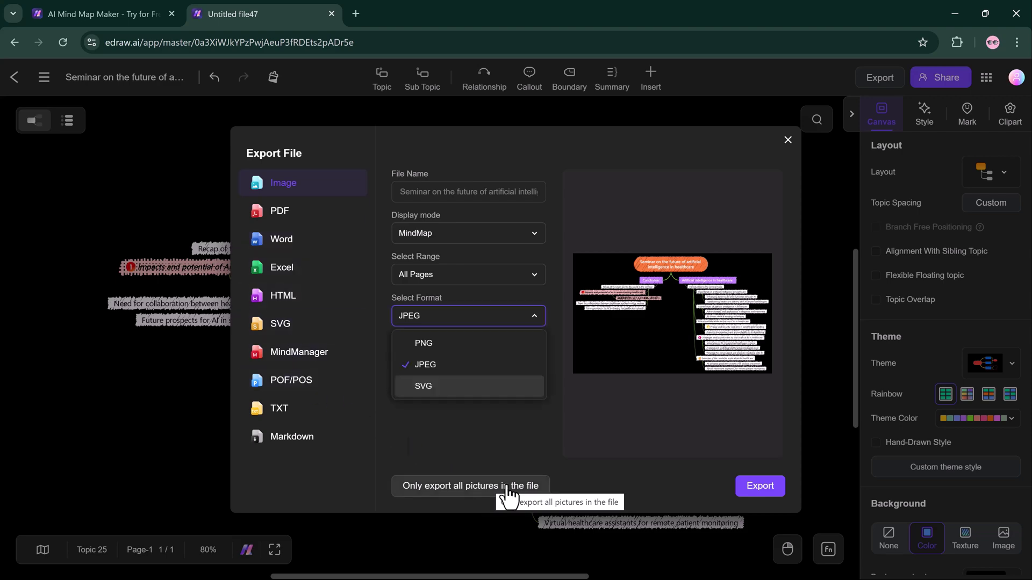
{"action": "left_click", "coordinate": [760, 486]}
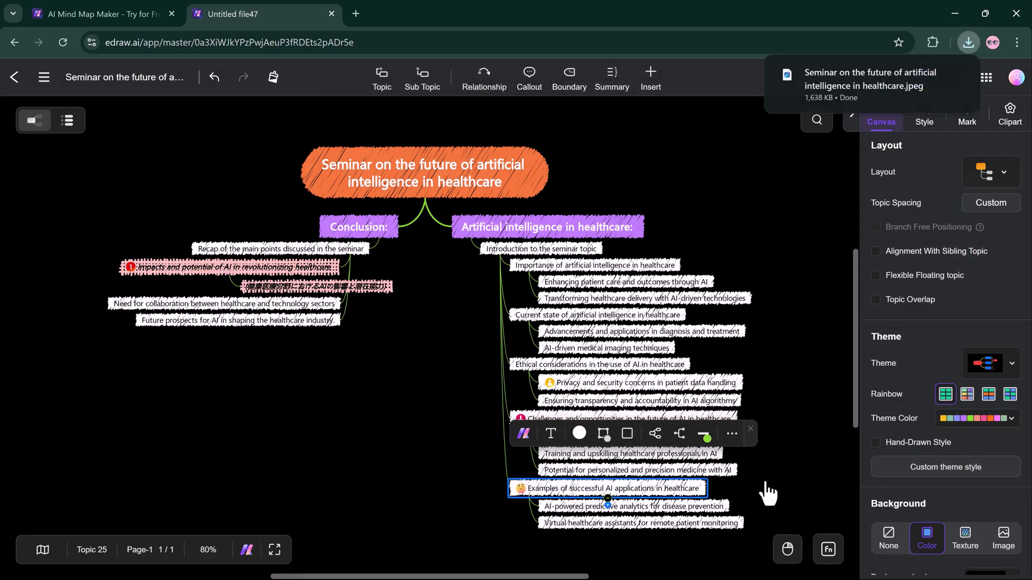
{"action": "key", "text": "ctrl+w"}
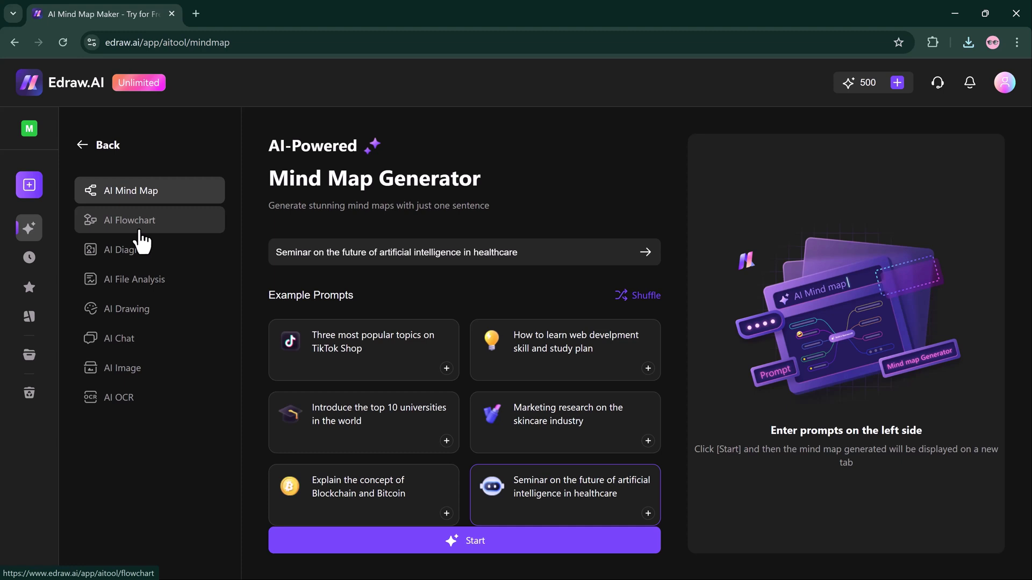
Step: Generate a flowchart from the 'steps for creating a flowchart' sample and open it in canvas
{"action": "left_click", "coordinate": [143, 241]}
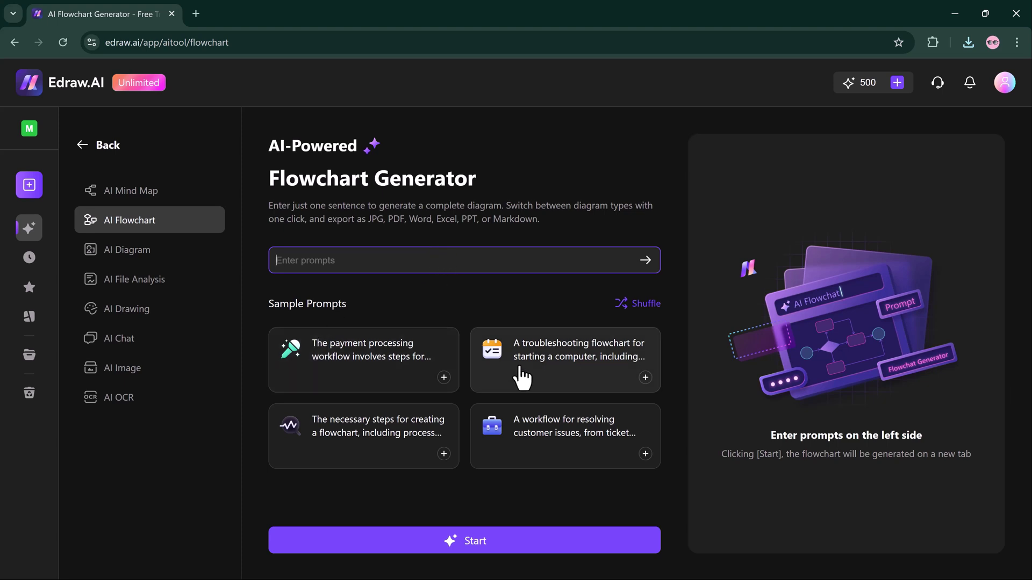
{"action": "left_click", "coordinate": [397, 436]}
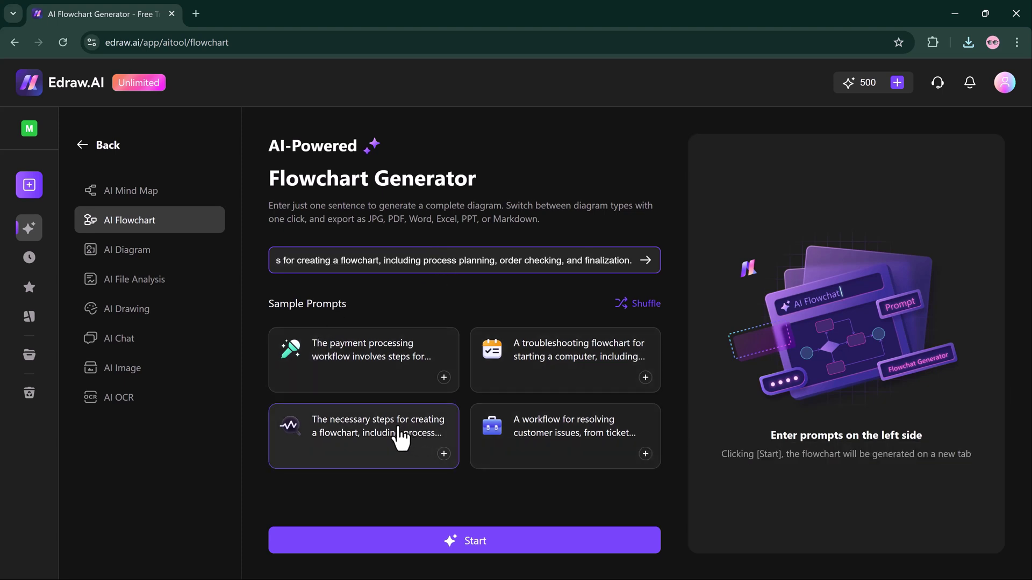
{"action": "left_click", "coordinate": [455, 543]}
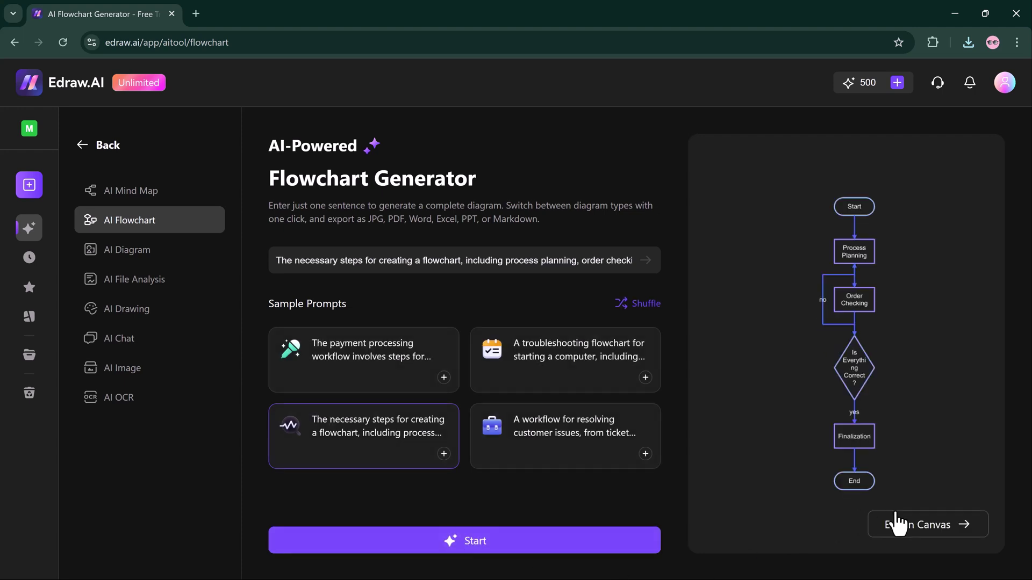
{"action": "left_click", "coordinate": [920, 526]}
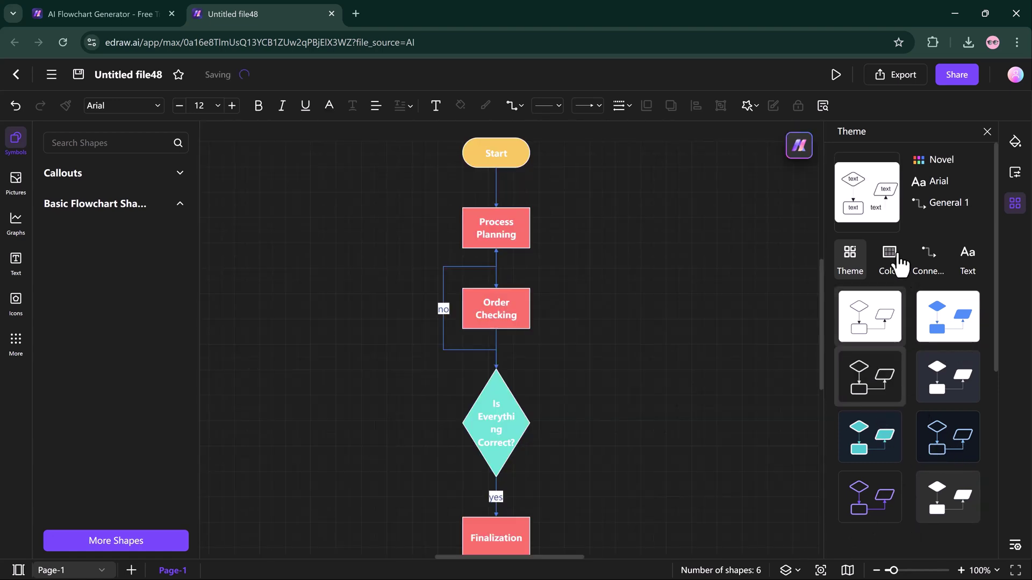
Step: Apply the Dreamy colour scheme to the flowchart and check the connector options
{"action": "left_click", "coordinate": [898, 263]}
{"action": "left_click", "coordinate": [887, 373]}
{"action": "left_click", "coordinate": [927, 263]}
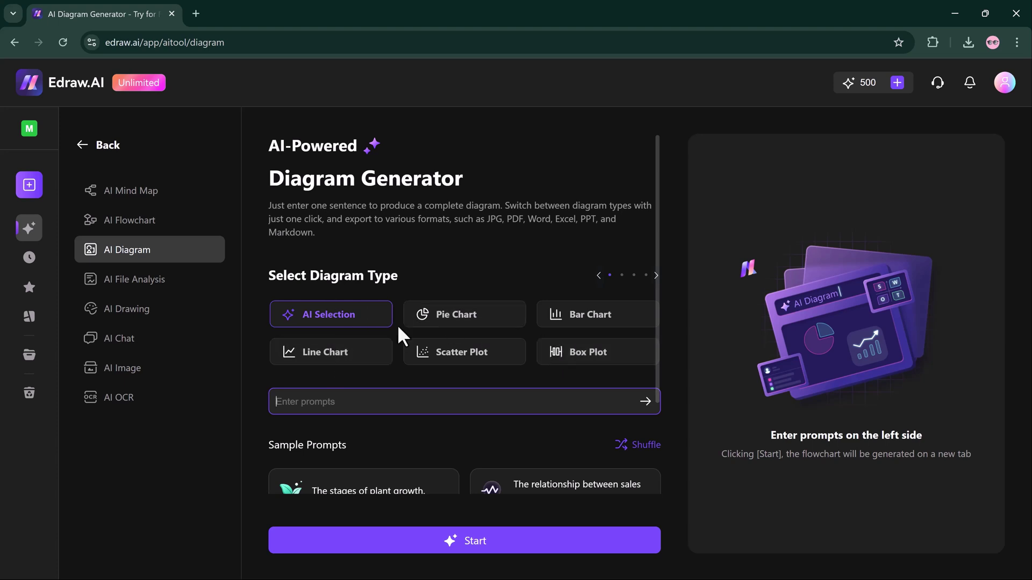
Step: Generate a pie chart of amazon.com traffic sources, then move to AI Drawing
{"action": "left_click", "coordinate": [430, 323]}
{"action": "scroll", "coordinate": [422, 387], "scroll_direction": "down", "scroll_amount": 2}
{"action": "left_click", "coordinate": [417, 454]}
{"action": "left_click", "coordinate": [450, 544]}
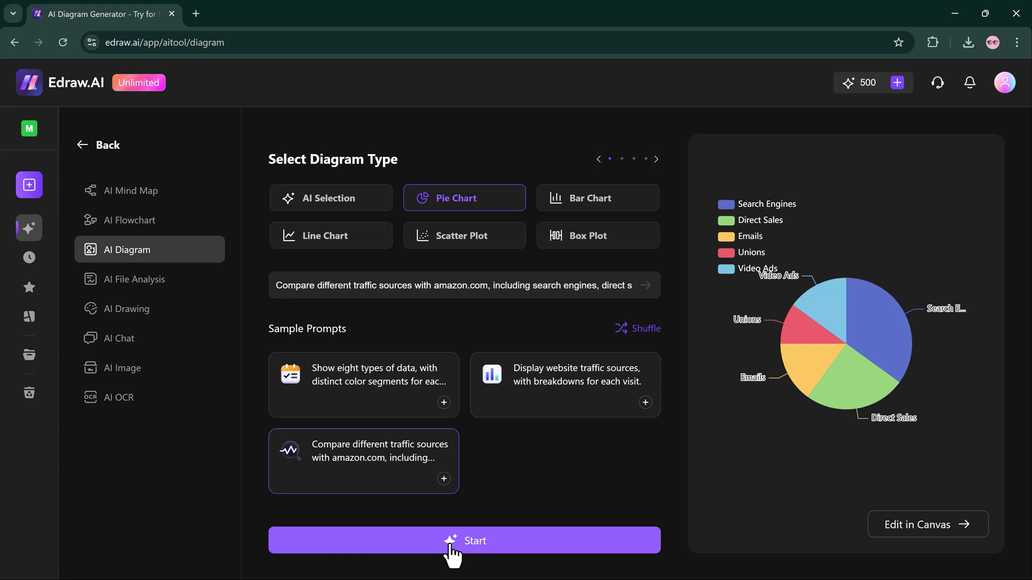
{"action": "left_click", "coordinate": [131, 315]}
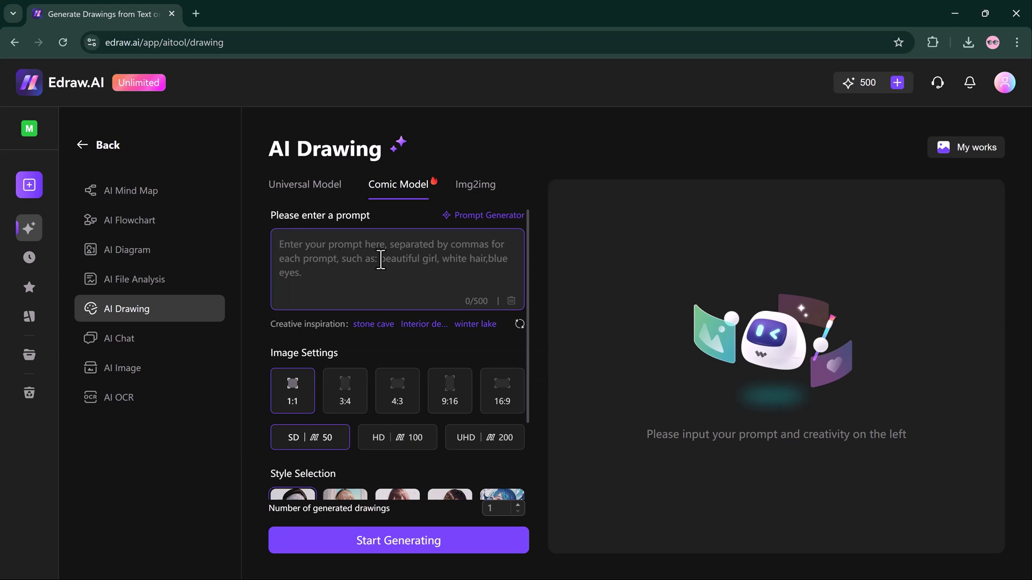
Step: Use the interior design inspiration prompt to generate a 4:3, HD, Korea-style comic image
{"action": "left_click", "coordinate": [418, 324]}
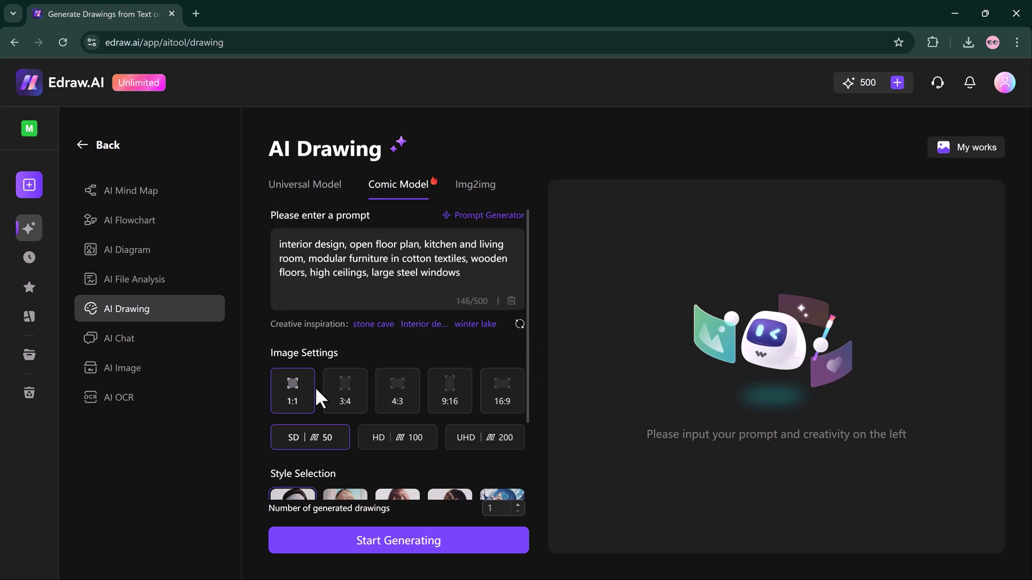
{"action": "left_click", "coordinate": [397, 391]}
{"action": "left_click", "coordinate": [394, 438]}
{"action": "scroll", "coordinate": [393, 446], "scroll_direction": "down", "scroll_amount": 1}
{"action": "scroll", "coordinate": [394, 448], "scroll_direction": "down", "scroll_amount": 2}
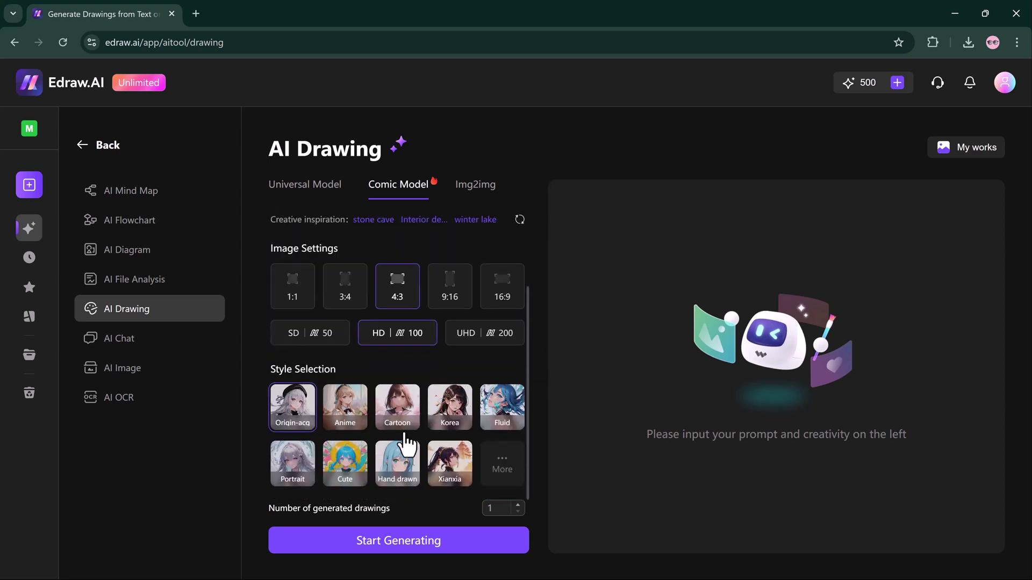
{"action": "left_click", "coordinate": [440, 420]}
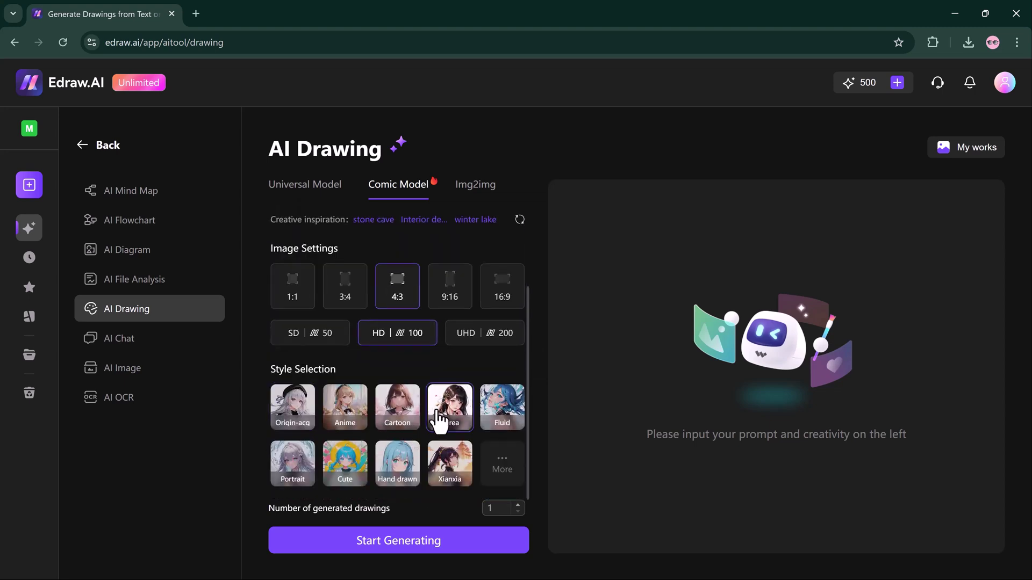
{"action": "left_click", "coordinate": [427, 542]}
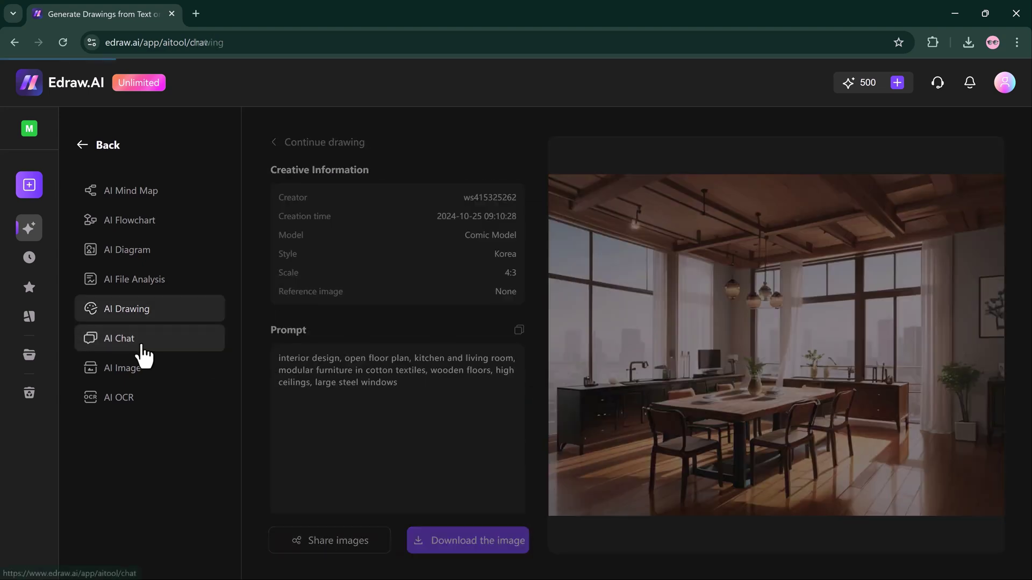
Step: Ask AI Chat for a 200-word environmental awareness classroom video script
{"action": "left_click", "coordinate": [137, 347]}
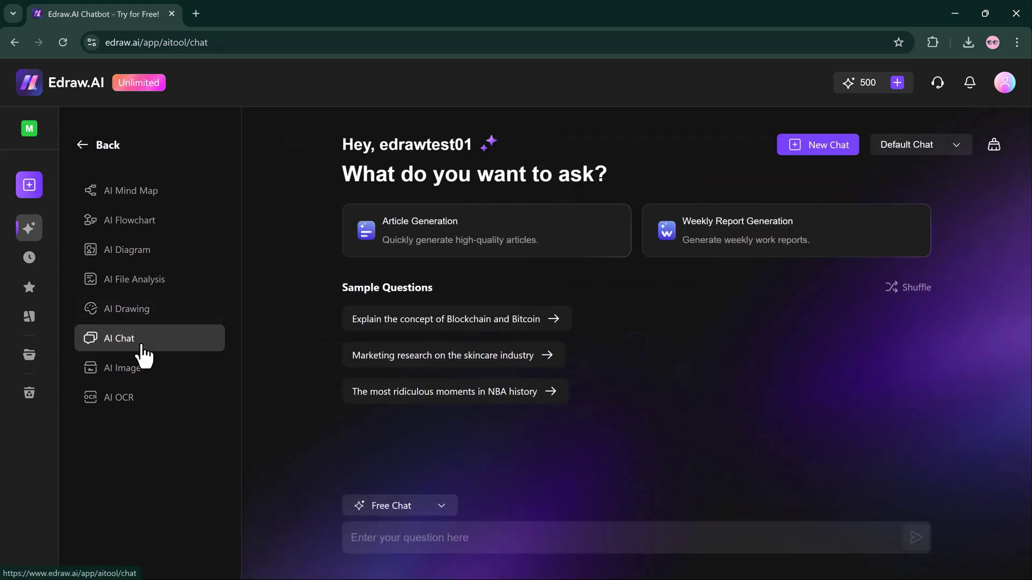
{"action": "left_click", "coordinate": [397, 540]}
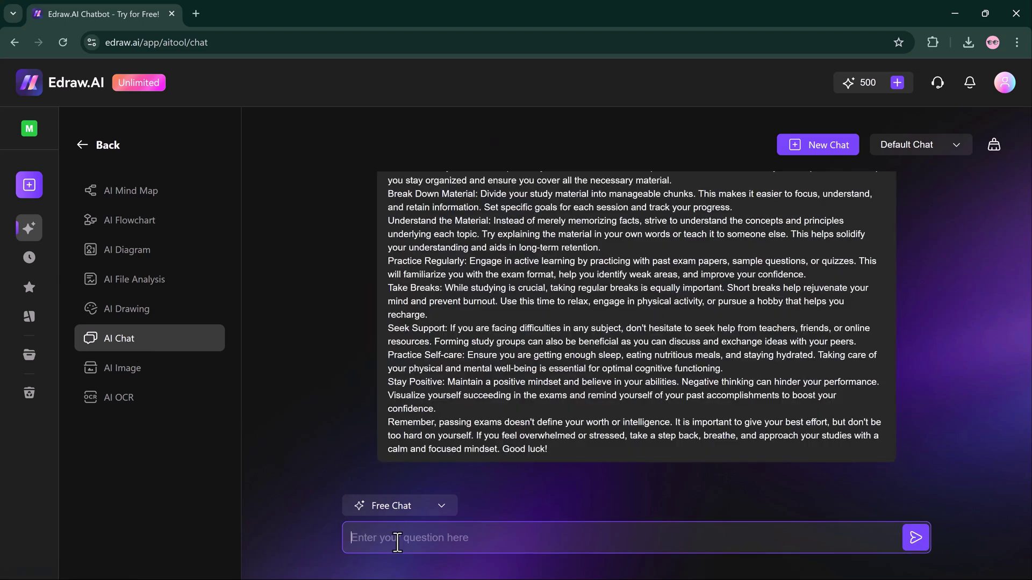
{"action": "type", "text": "W"}
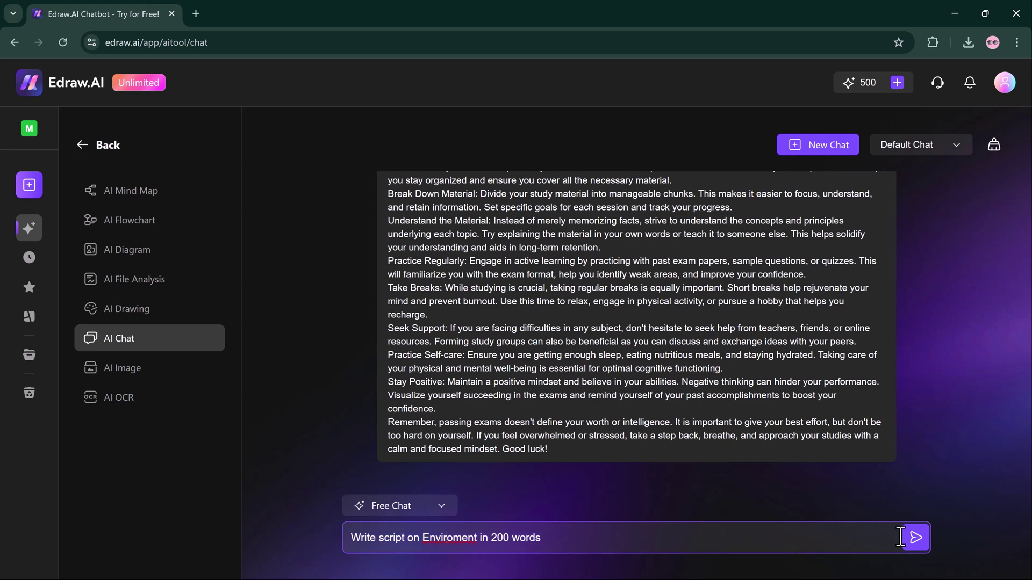
{"action": "left_click", "coordinate": [915, 538]}
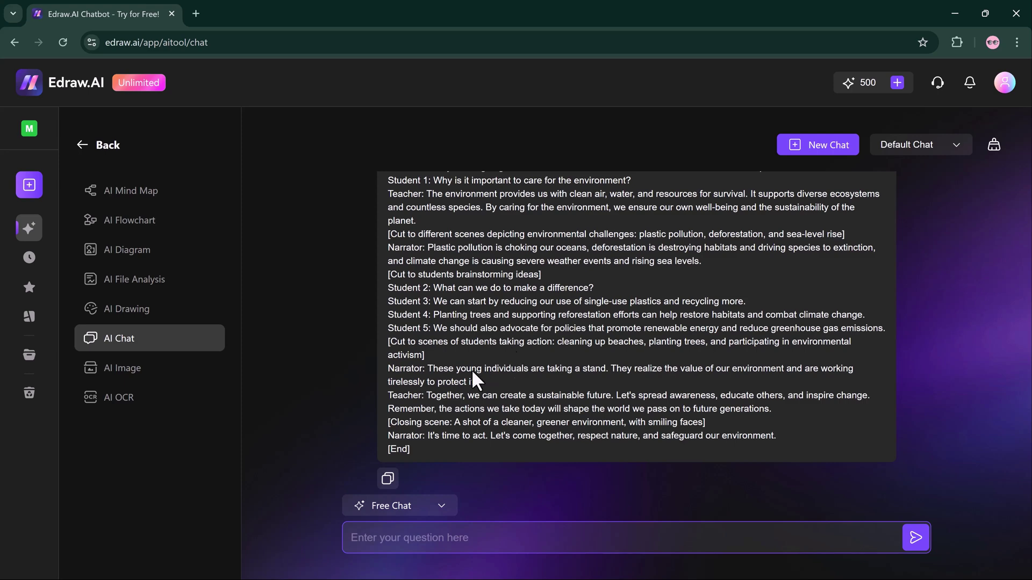
{"action": "left_click", "coordinate": [164, 383]}
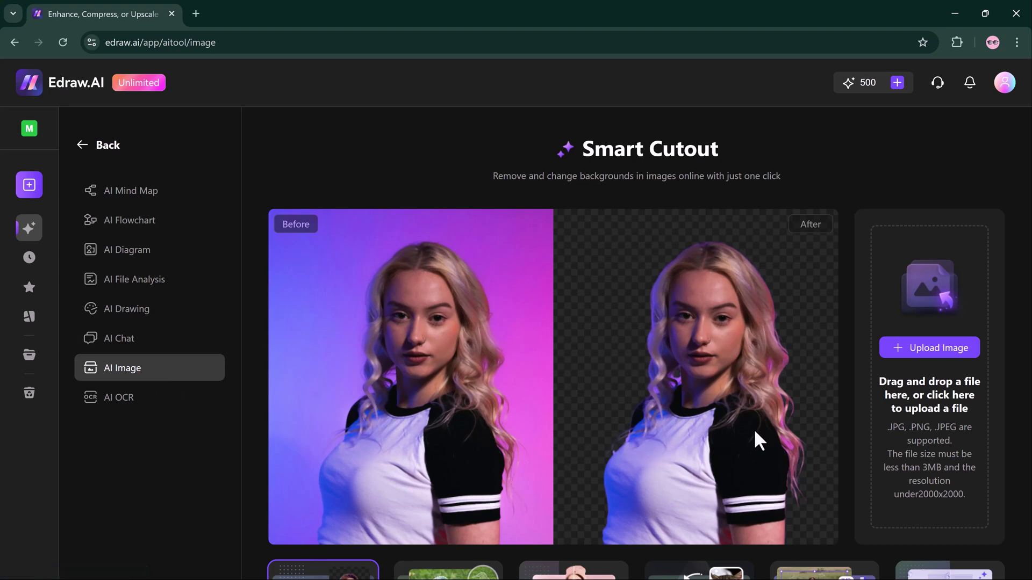
Step: Upload the woman's WhatsApp portrait to Smart Cutout and compare the background-removed result
{"action": "left_click", "coordinate": [908, 365]}
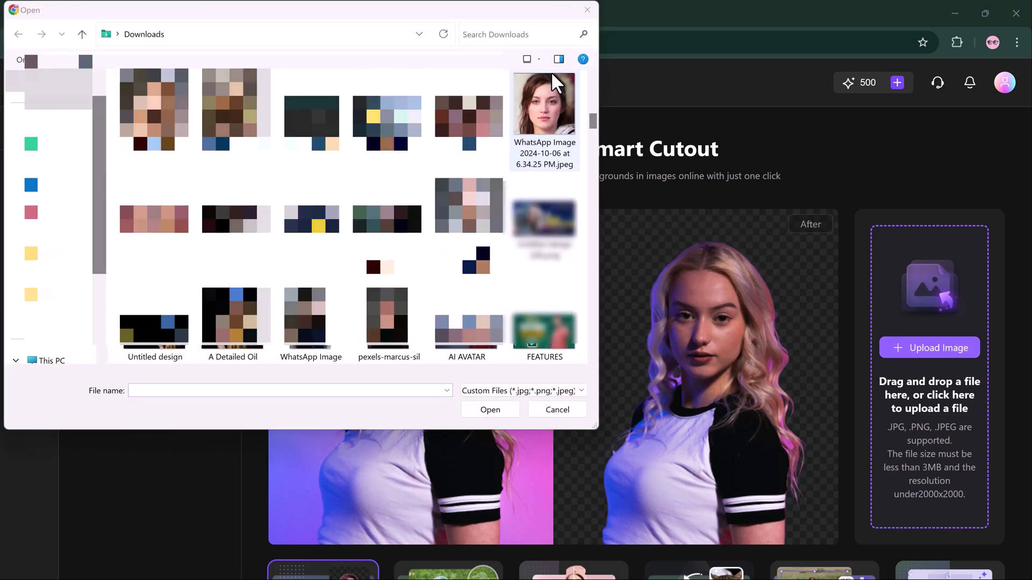
{"action": "double_click", "coordinate": [551, 89]}
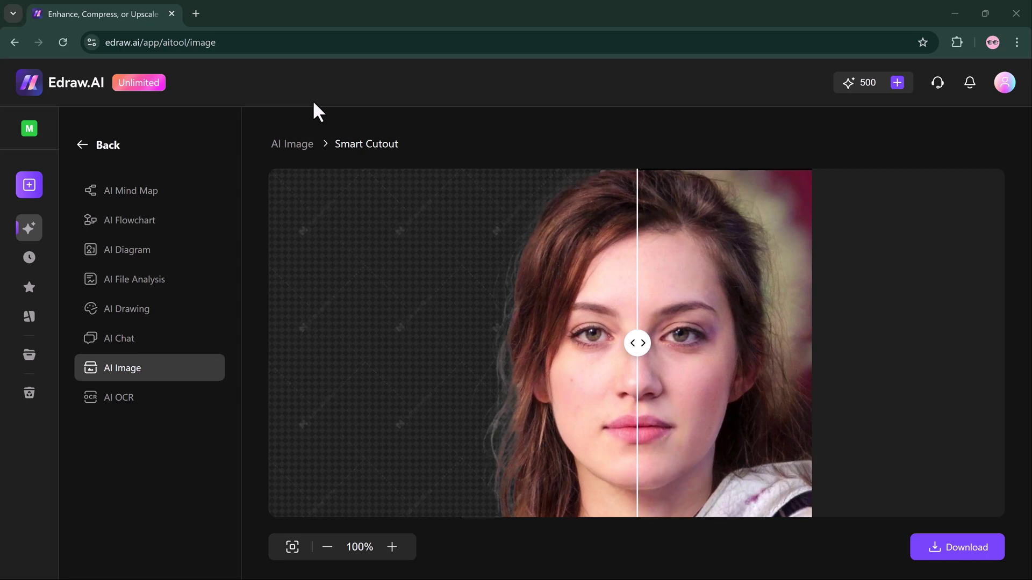
{"action": "mouse_move", "coordinate": [637, 362]}
{"action": "left_mouse_down"}
{"action": "mouse_move", "coordinate": [986, 365]}
{"action": "mouse_move", "coordinate": [295, 364]}
{"action": "left_mouse_up"}
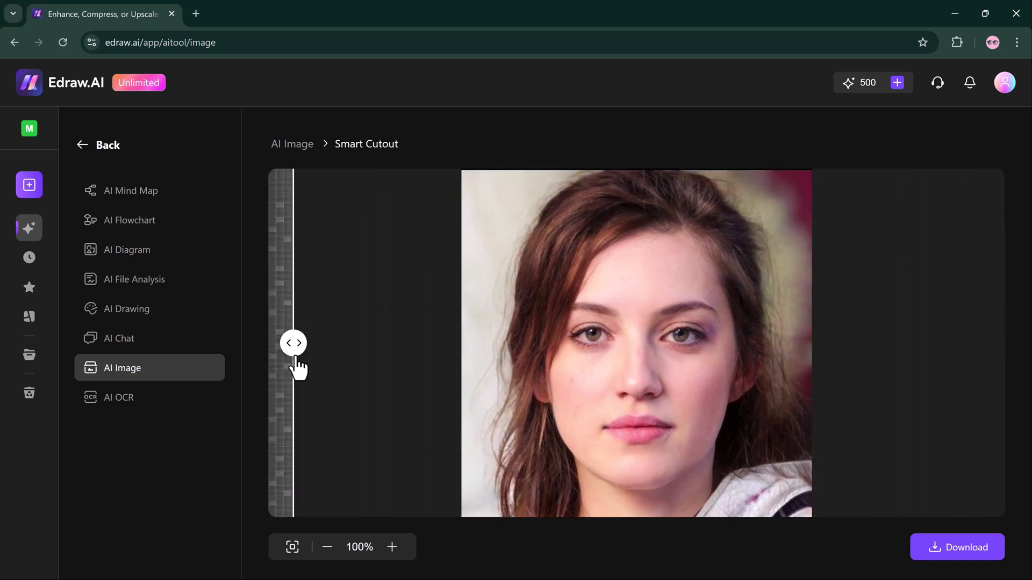
Step: Extract the text from the healthcare seminar mind-map image with AI OCR
{"action": "left_click", "coordinate": [133, 402]}
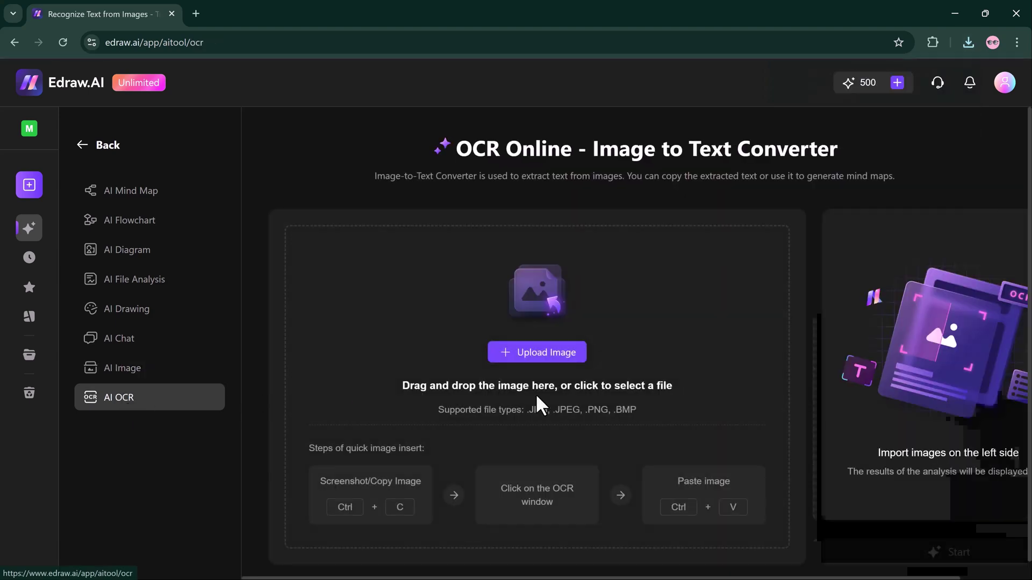
{"action": "left_click", "coordinate": [551, 356]}
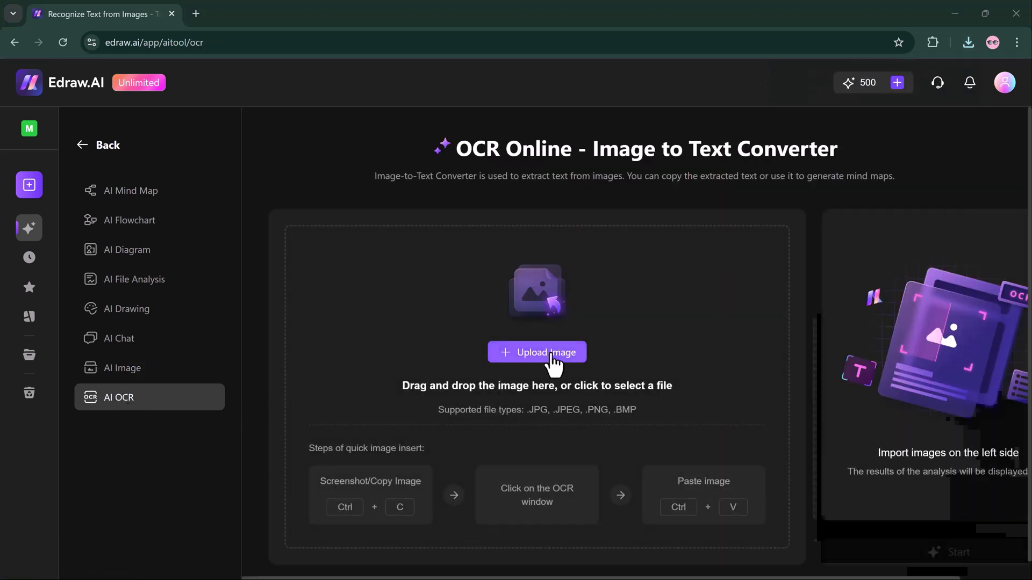
{"action": "double_click", "coordinate": [230, 149]}
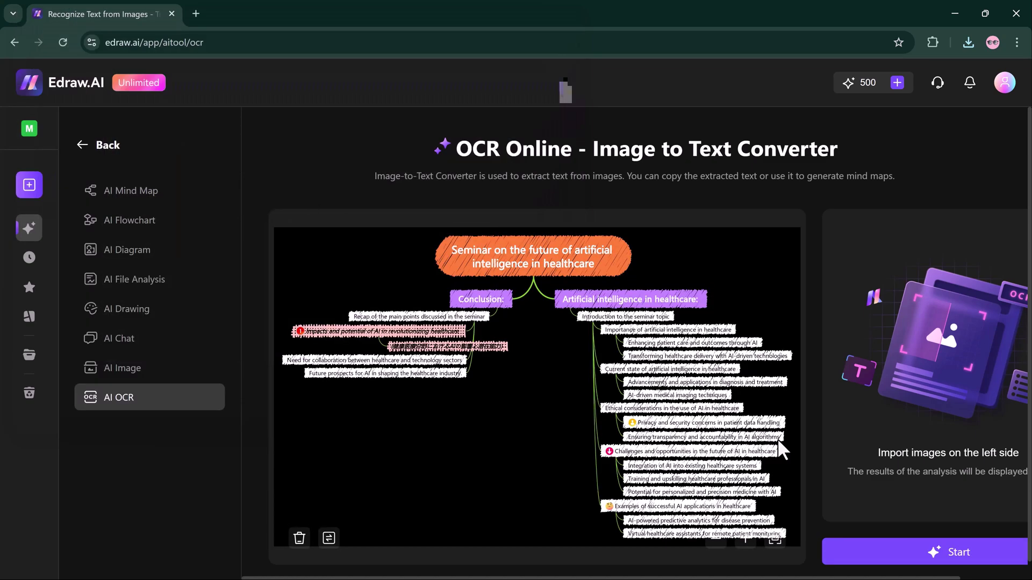
{"action": "left_click", "coordinate": [945, 557]}
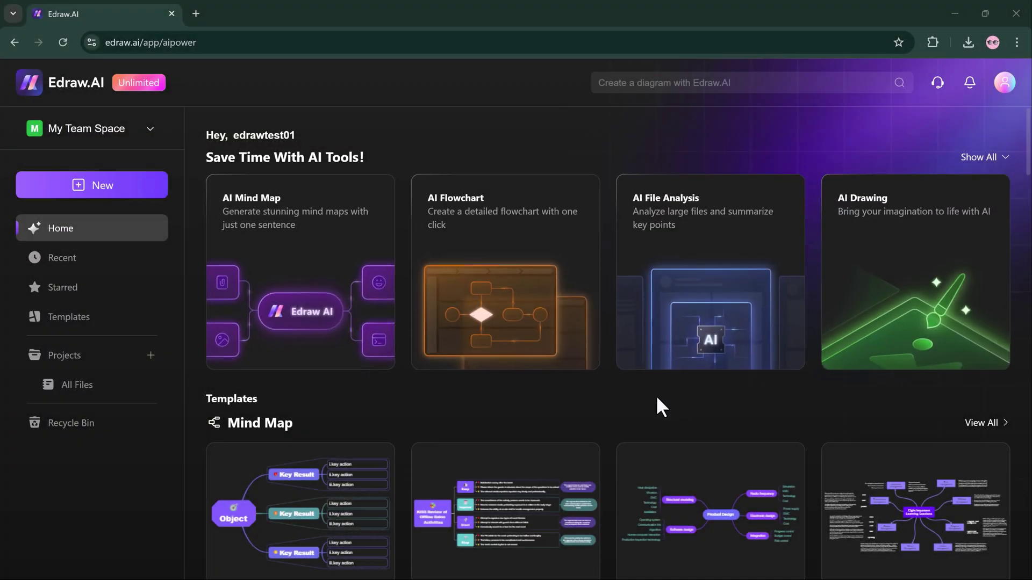
{"action": "scroll", "coordinate": [657, 401], "scroll_direction": "down", "scroll_amount": 3}
{"action": "scroll", "coordinate": [656, 395], "scroll_direction": "down", "scroll_amount": 2}
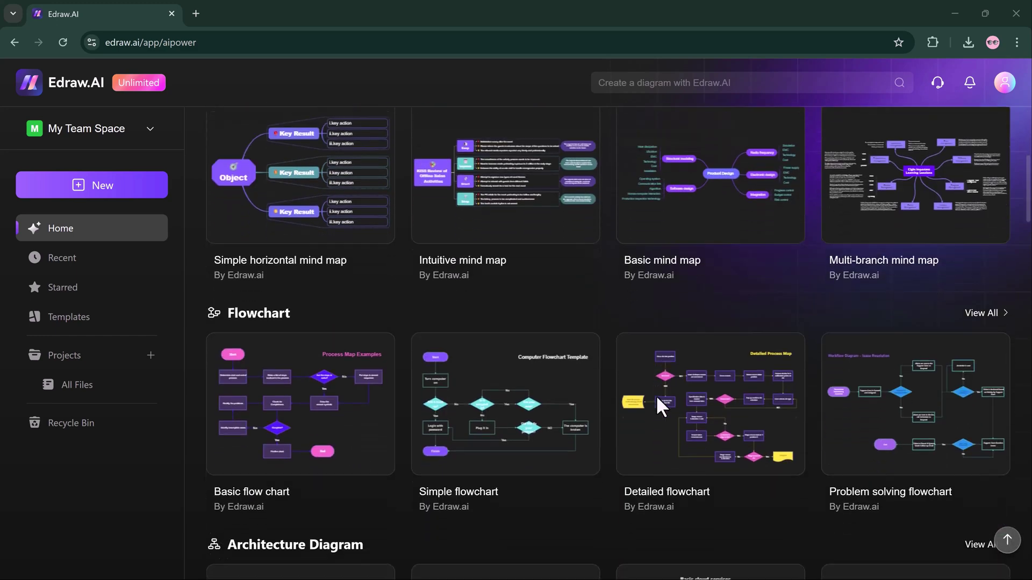
{"action": "scroll", "coordinate": [656, 395], "scroll_direction": "down", "scroll_amount": 4}
{"action": "scroll", "coordinate": [655, 395], "scroll_direction": "down", "scroll_amount": 3}
{"action": "scroll", "coordinate": [655, 395], "scroll_direction": "down", "scroll_amount": 3}
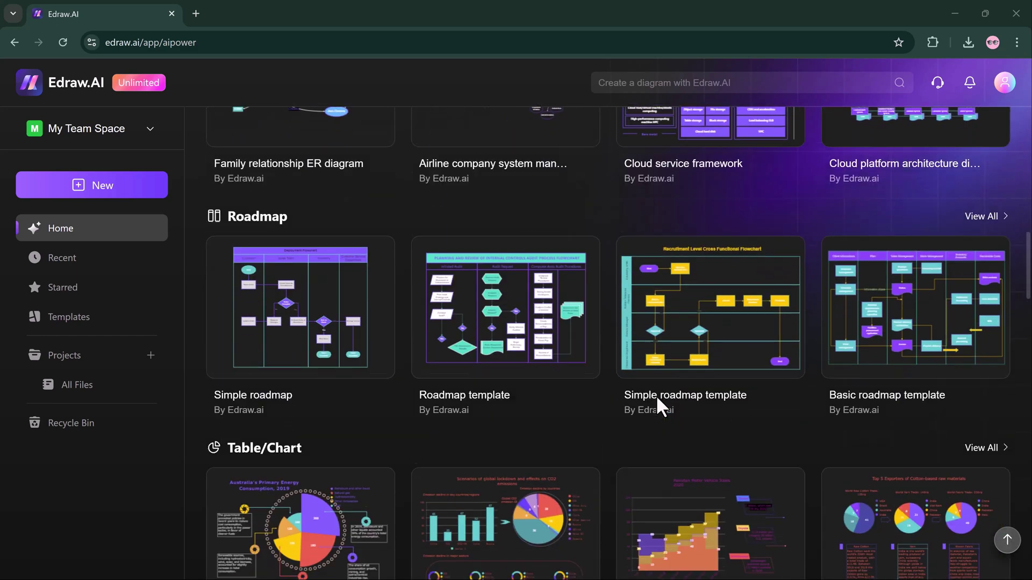
{"action": "scroll", "coordinate": [656, 395], "scroll_direction": "down", "scroll_amount": 1}
{"action": "scroll", "coordinate": [656, 395], "scroll_direction": "down", "scroll_amount": 2}
{"action": "scroll", "coordinate": [656, 395], "scroll_direction": "down", "scroll_amount": 1}
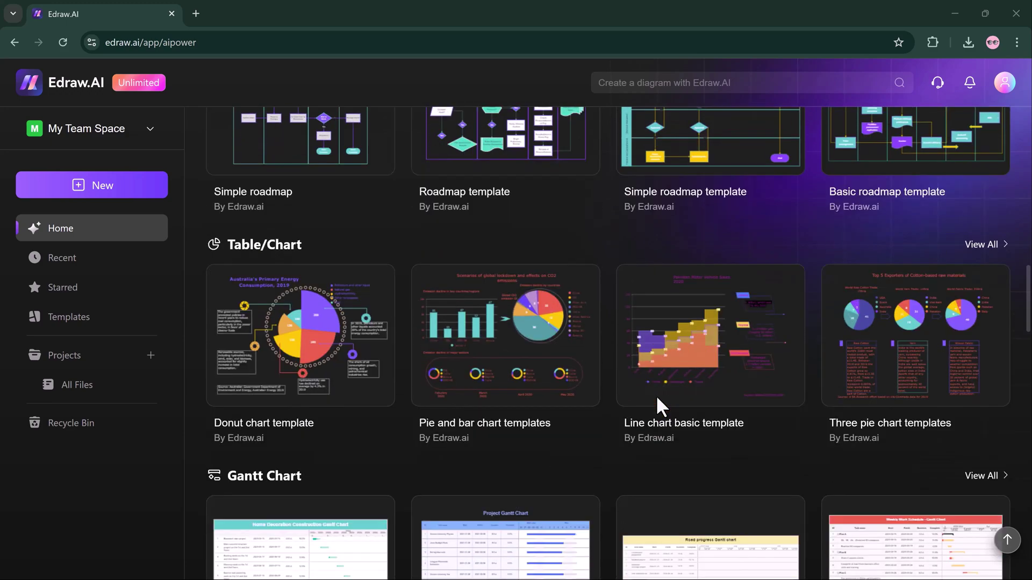
{"action": "scroll", "coordinate": [656, 395], "scroll_direction": "down", "scroll_amount": 4}
{"action": "scroll", "coordinate": [657, 399], "scroll_direction": "down", "scroll_amount": 3}
{"action": "scroll", "coordinate": [657, 399], "scroll_direction": "down", "scroll_amount": 2}
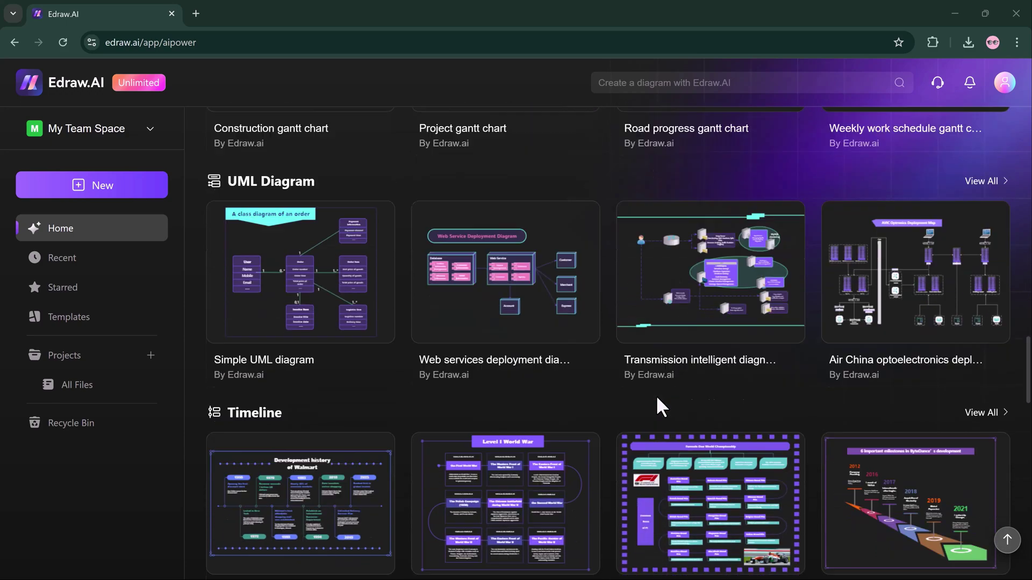
{"action": "scroll", "coordinate": [657, 398], "scroll_direction": "down", "scroll_amount": 1}
{"action": "scroll", "coordinate": [657, 399], "scroll_direction": "down", "scroll_amount": 2}
{"action": "scroll", "coordinate": [656, 401], "scroll_direction": "down", "scroll_amount": 1}
{"action": "scroll", "coordinate": [657, 400], "scroll_direction": "down", "scroll_amount": 4}
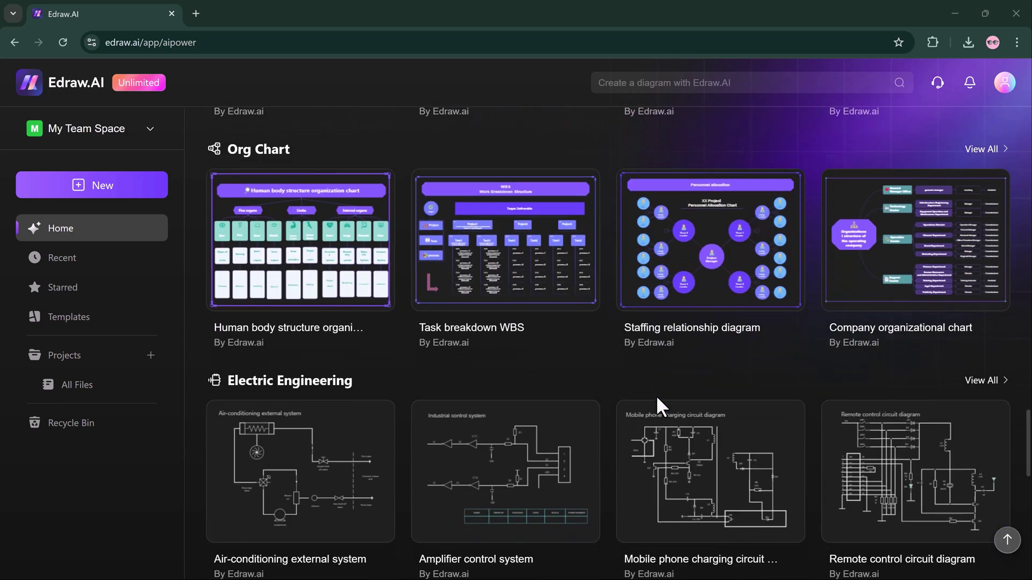
{"action": "scroll", "coordinate": [657, 400], "scroll_direction": "down", "scroll_amount": 6}
{"action": "scroll", "coordinate": [657, 401], "scroll_direction": "down", "scroll_amount": 4}
{"action": "scroll", "coordinate": [656, 399], "scroll_direction": "down", "scroll_amount": 2}
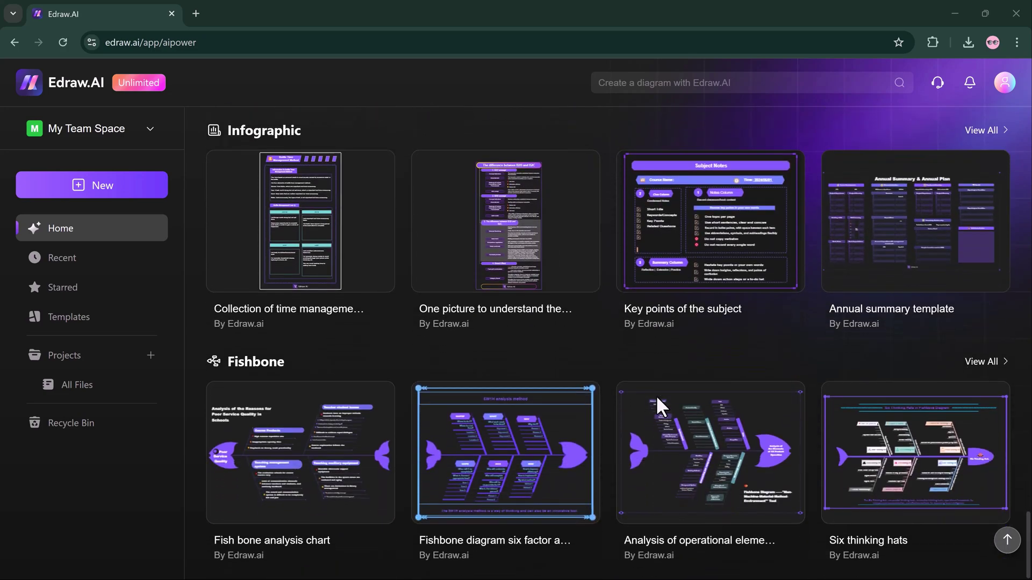
{"action": "scroll", "coordinate": [657, 399], "scroll_direction": "up", "scroll_amount": 8}
{"action": "scroll", "coordinate": [657, 399], "scroll_direction": "up", "scroll_amount": 10}
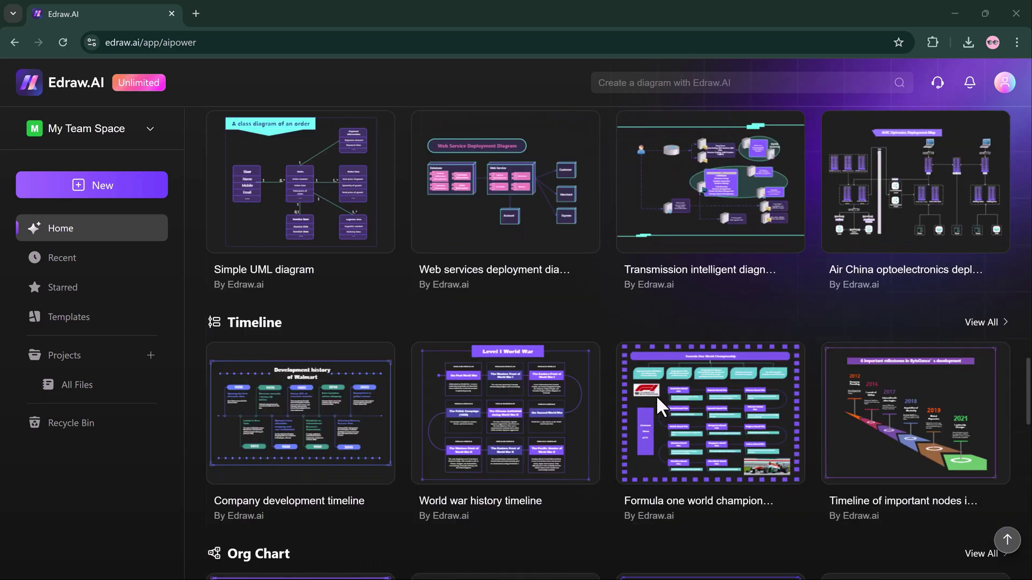
{"action": "scroll", "coordinate": [657, 399], "scroll_direction": "up", "scroll_amount": 12}
{"action": "scroll", "coordinate": [657, 399], "scroll_direction": "up", "scroll_amount": 8}
{"action": "scroll", "coordinate": [656, 395], "scroll_direction": "up", "scroll_amount": 6}
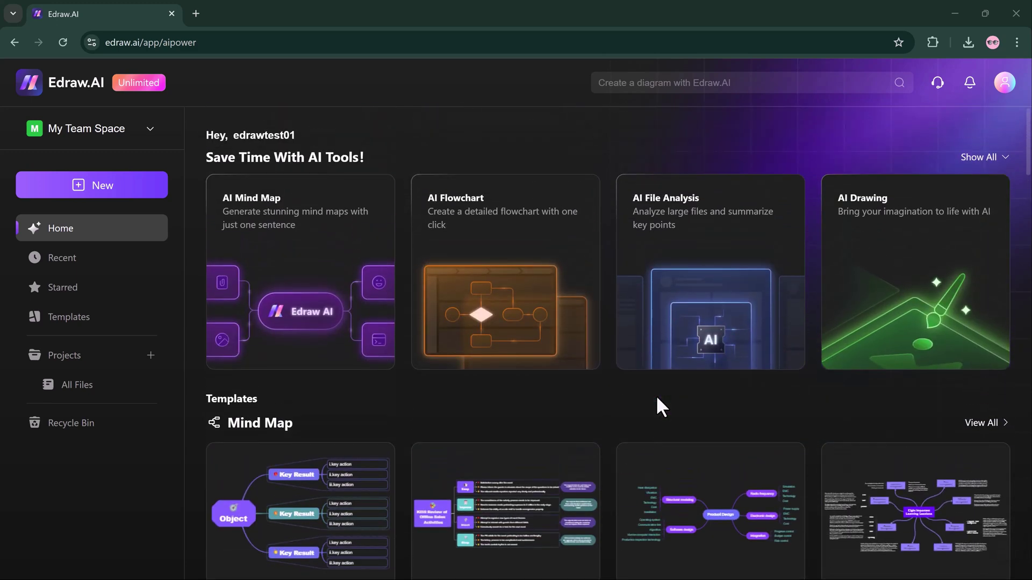